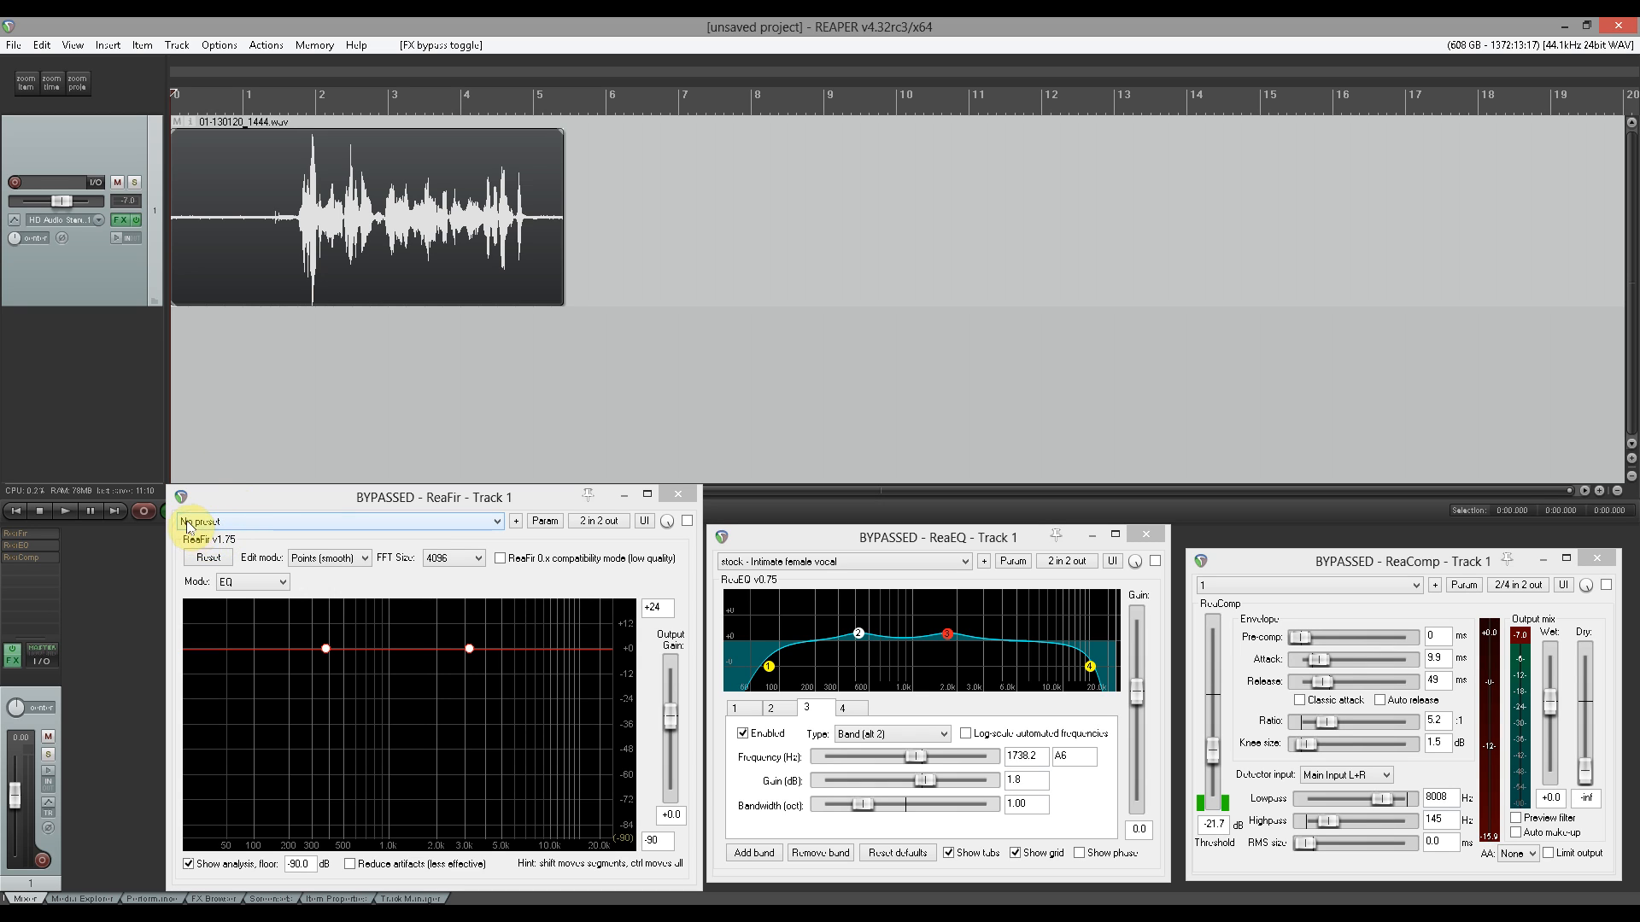
# Step: Play the voice clip from the start with all three effects bypassed, stopping after each listen
pyautogui.click(60, 510)
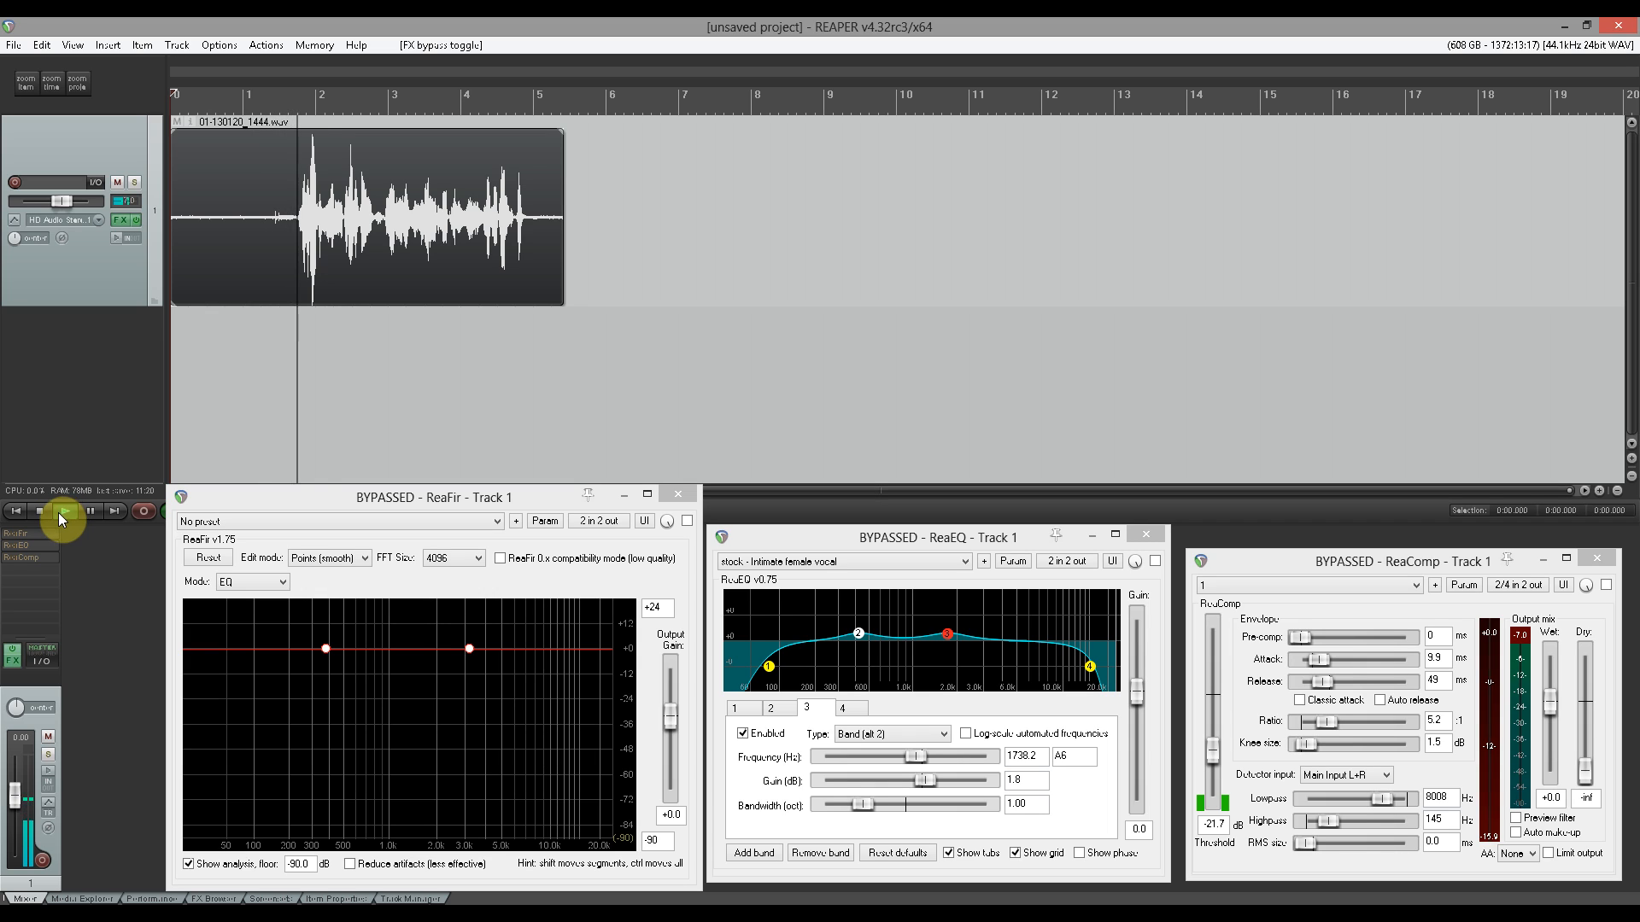
pyautogui.click(40, 511)
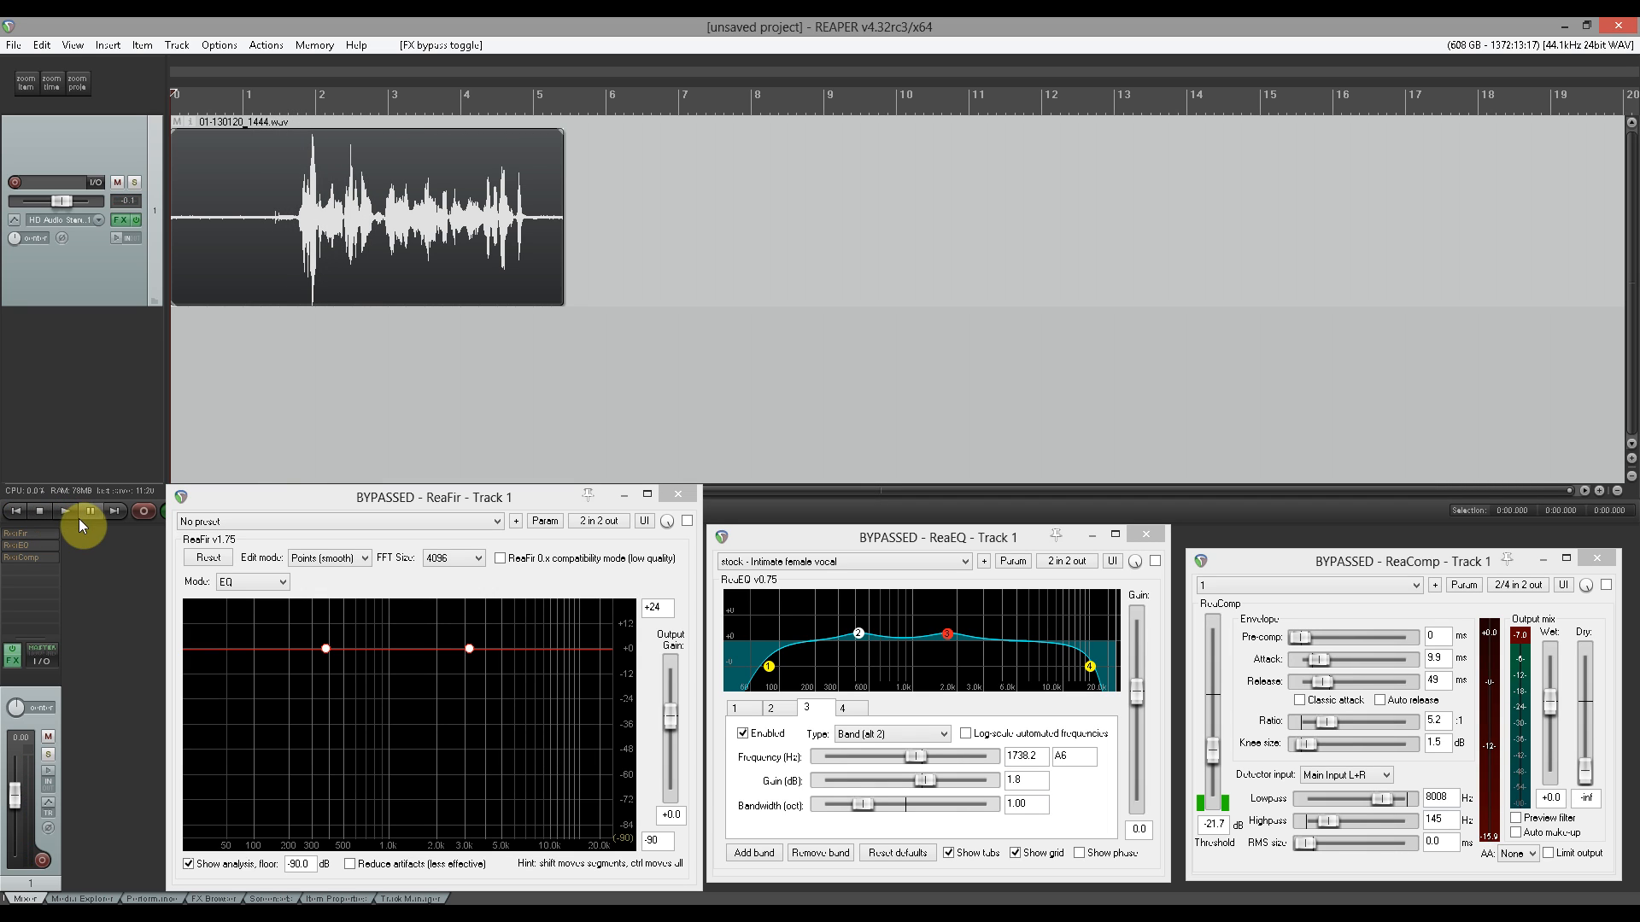
pyautogui.click(68, 510)
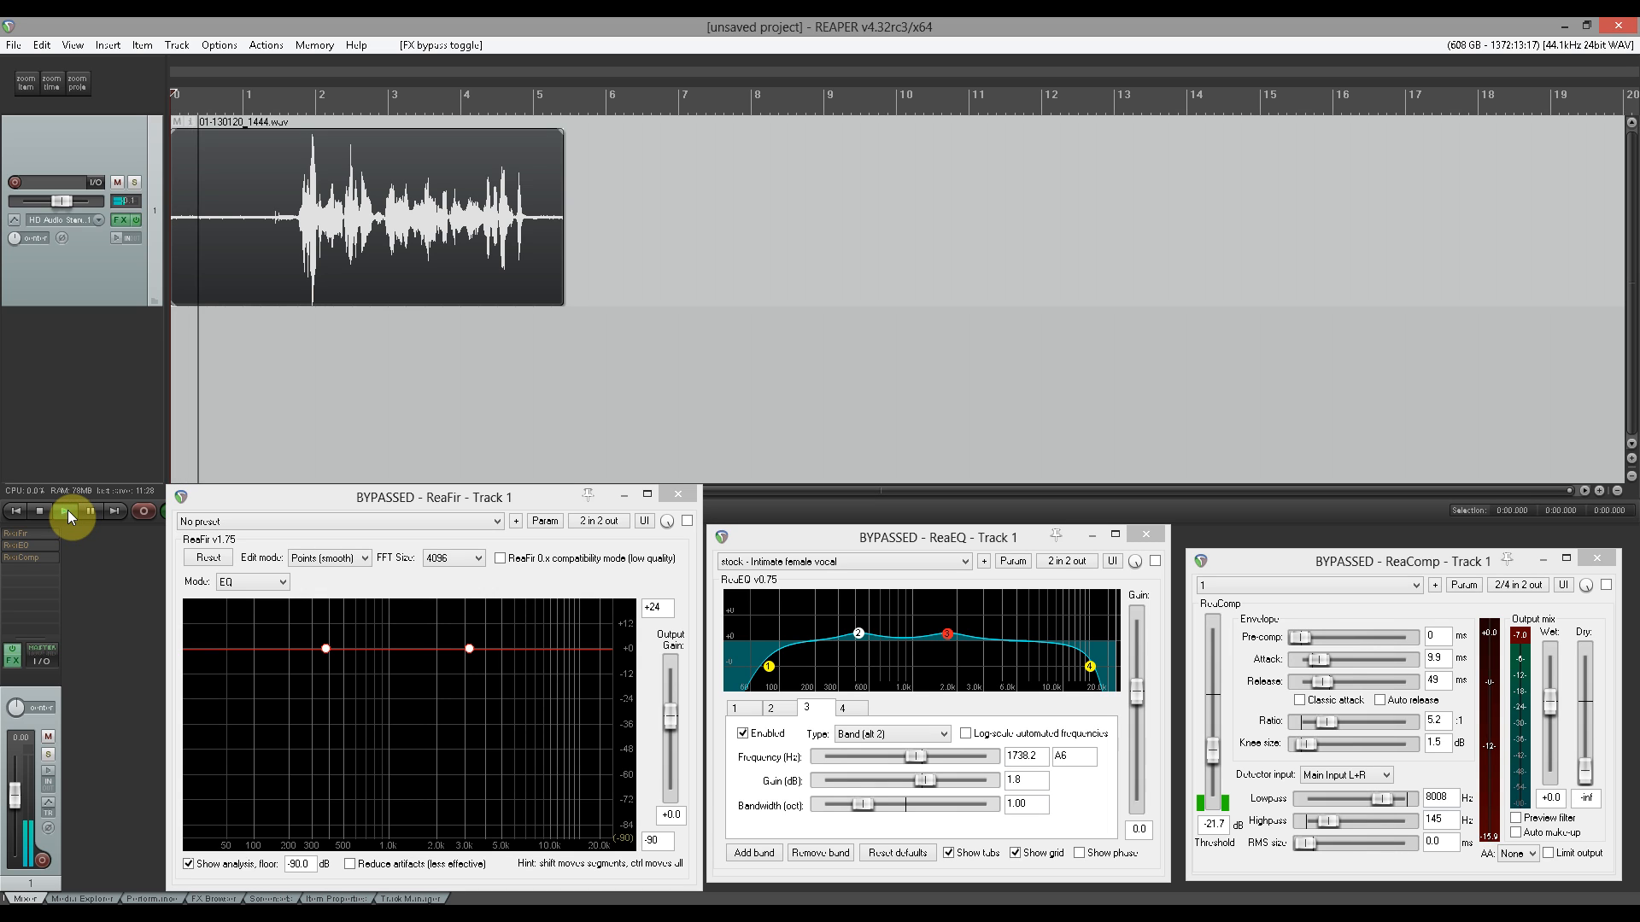
pyautogui.click(40, 511)
# Step: Make a time selection over the noise-only section before the speech in the clip and audition it
pyautogui.moveTo(189, 110); pyautogui.dragTo(270, 109)
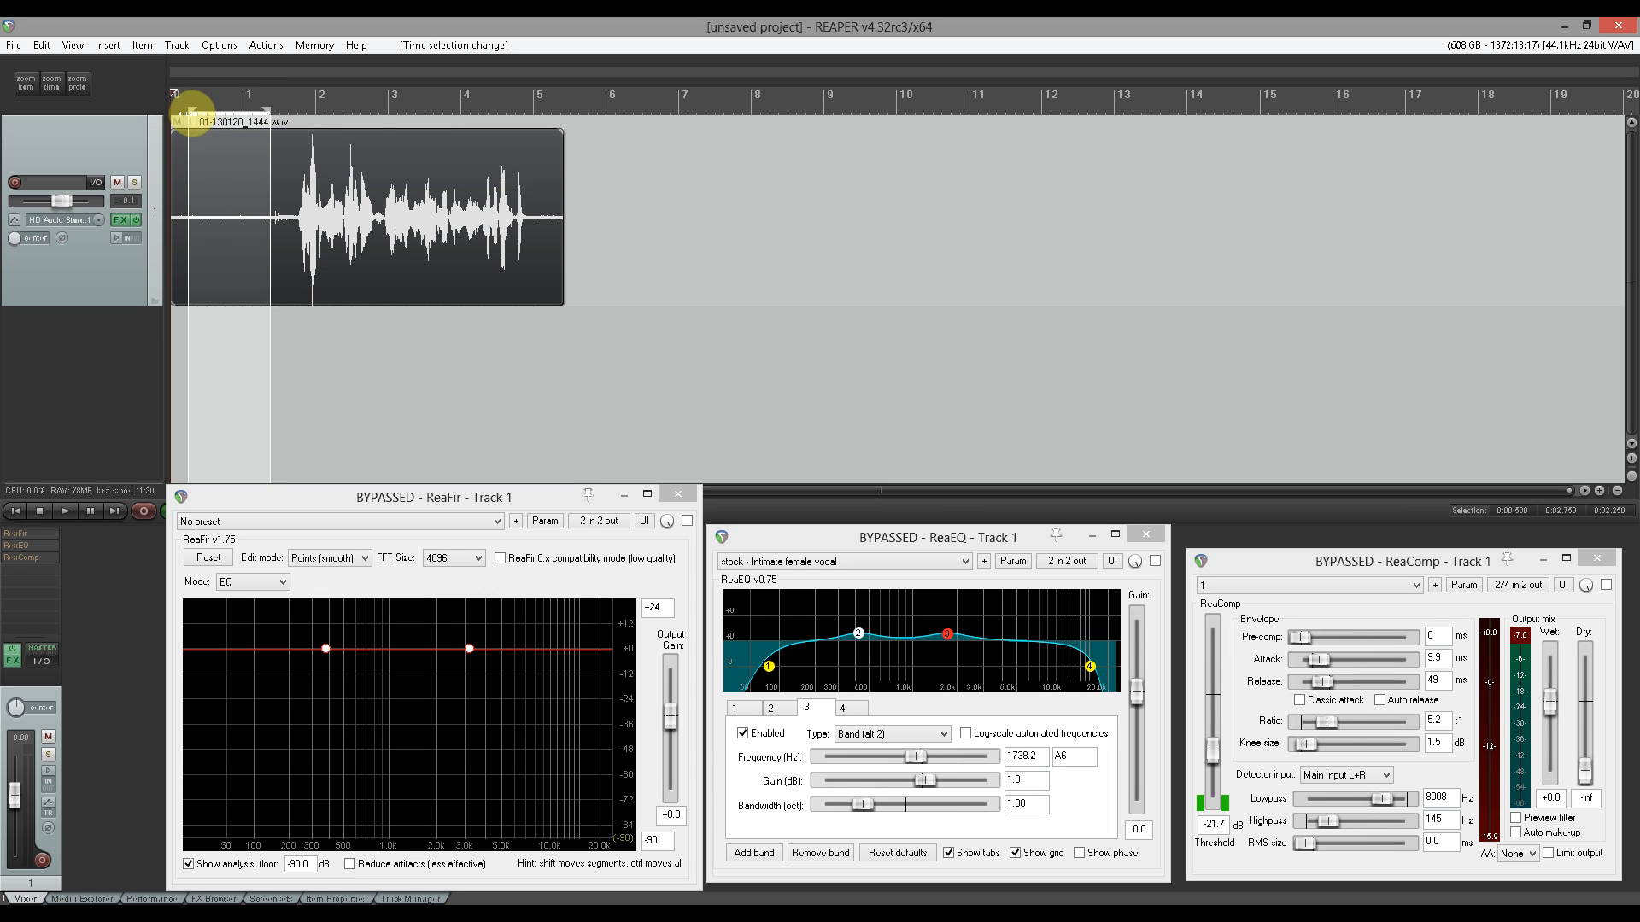
pyautogui.moveTo(182, 110); pyautogui.dragTo(180, 110)
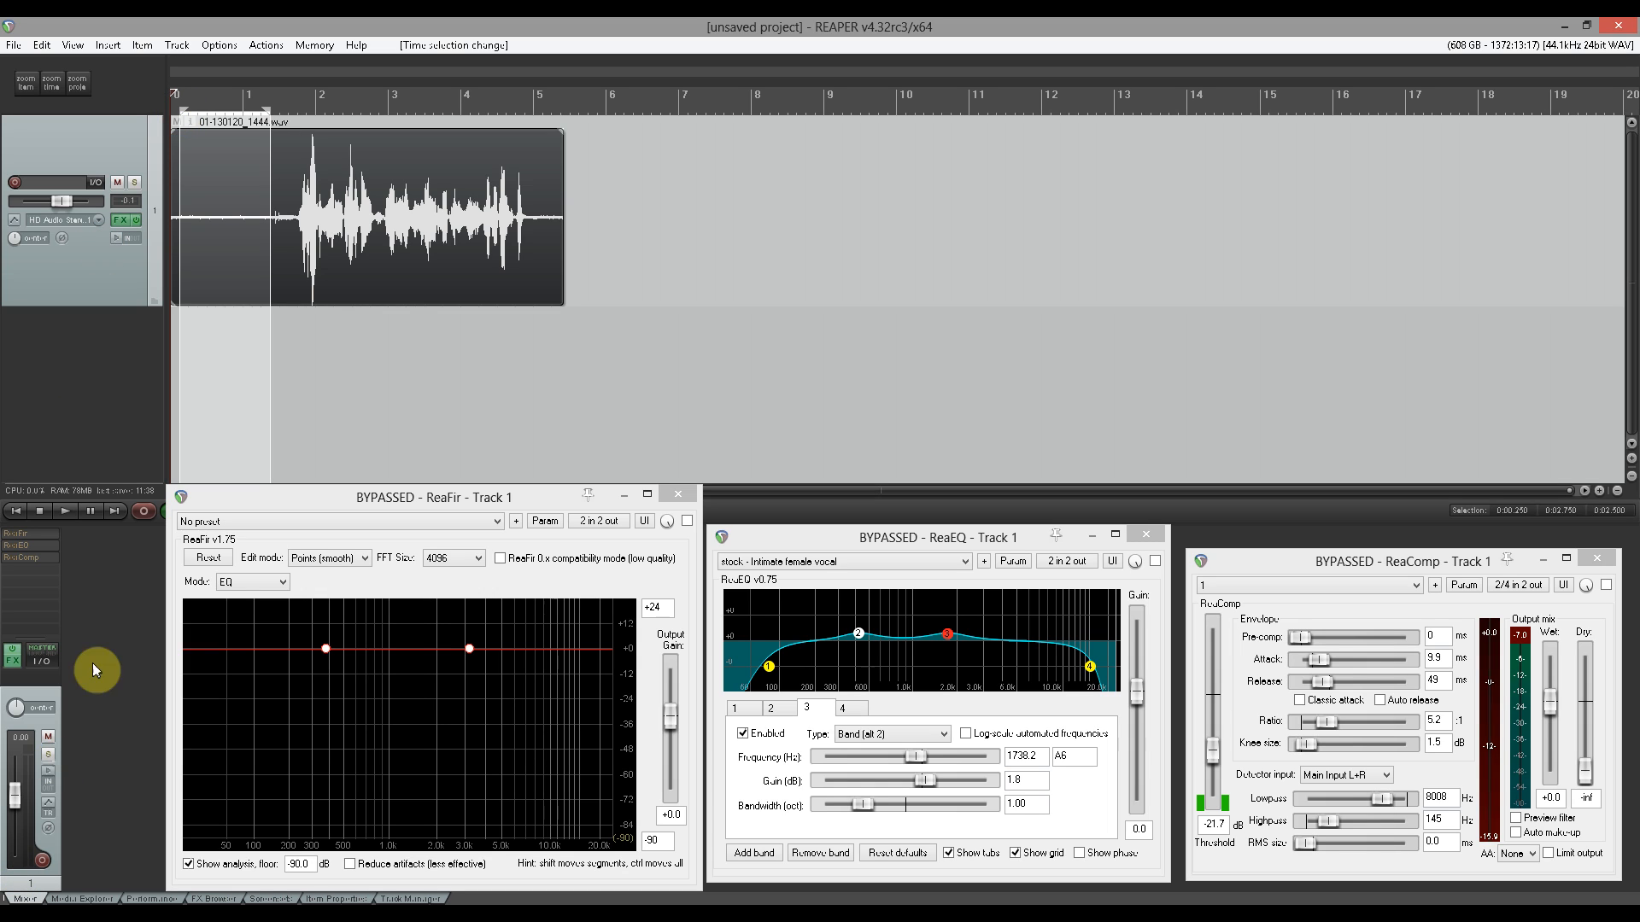
pyautogui.click(64, 510)
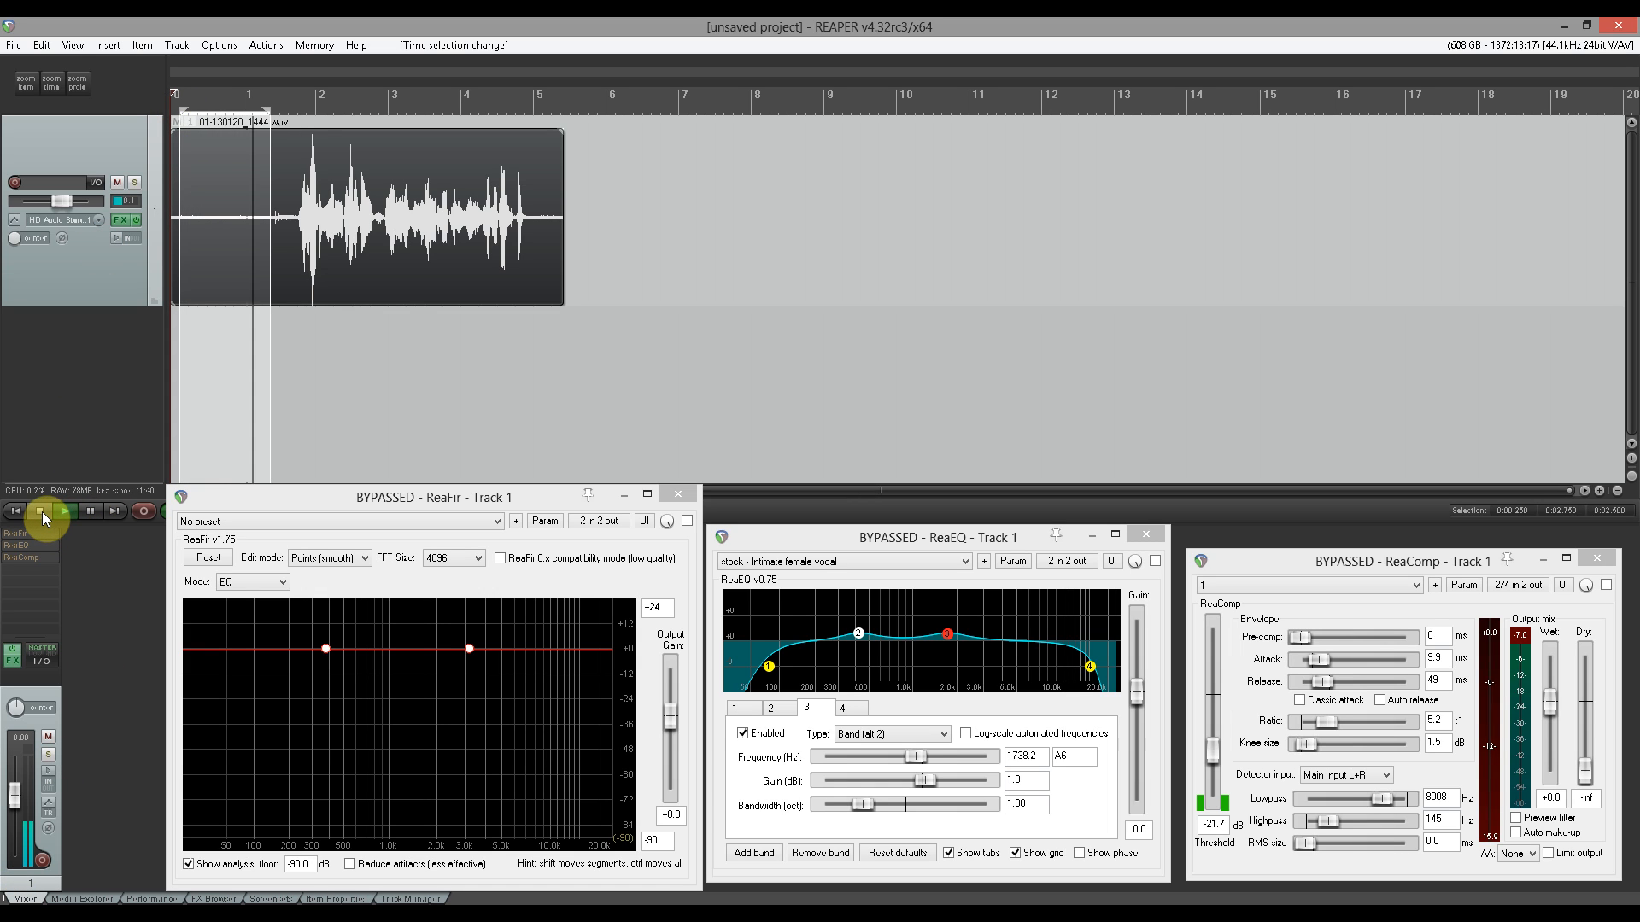
pyautogui.click(43, 511)
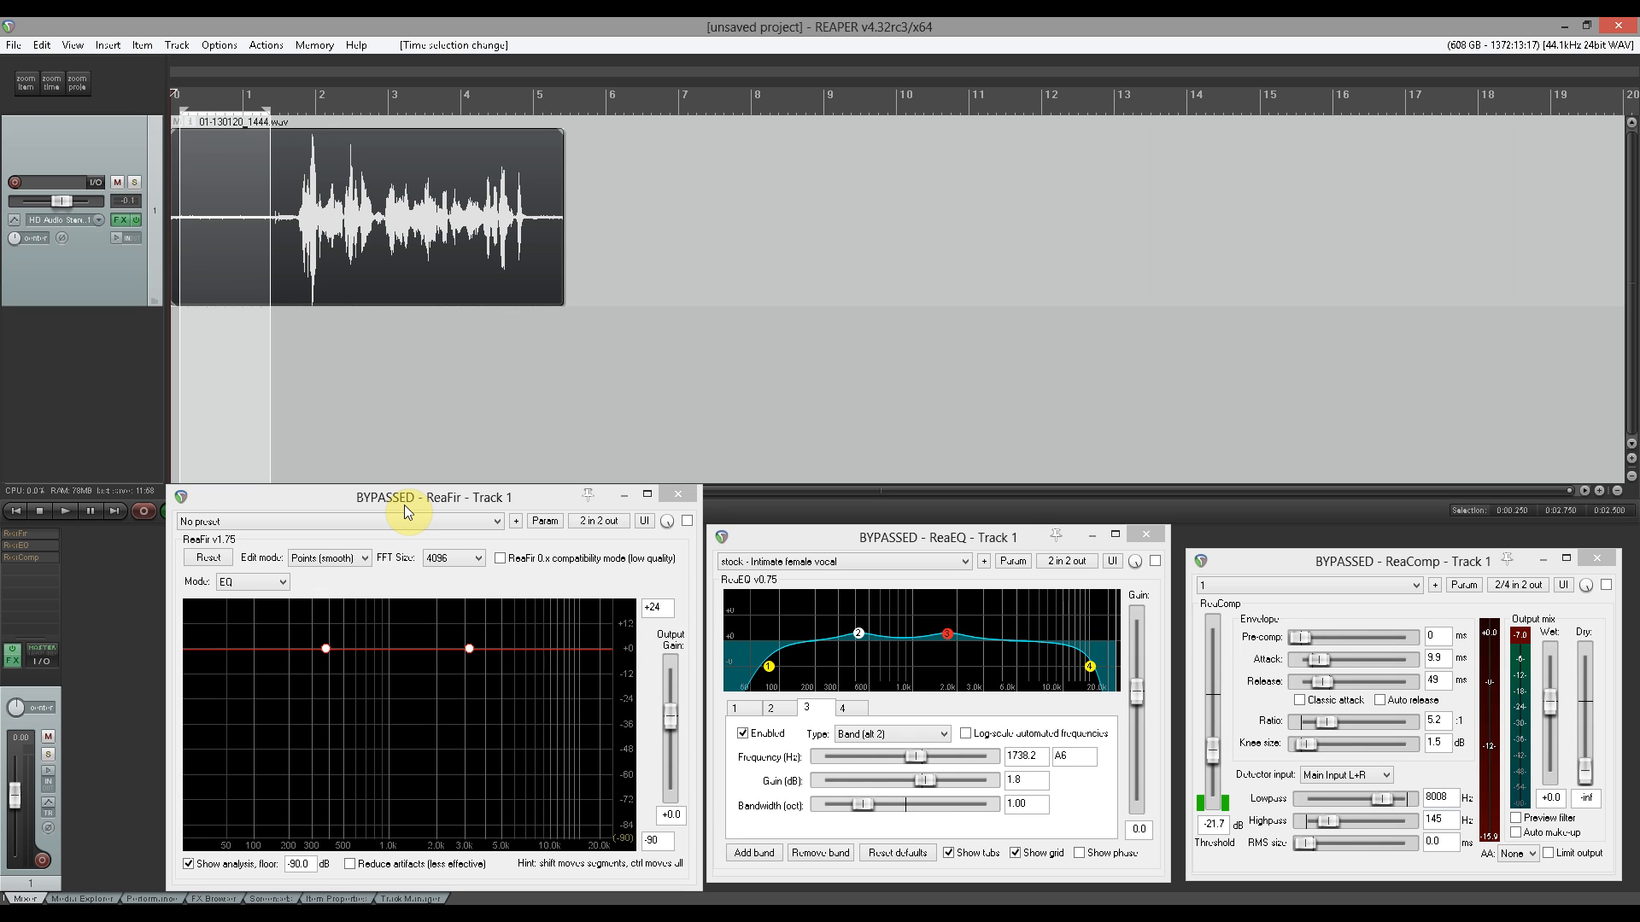
# Step: Set ReaFir to Subtract mode with an FFT size of 8192
pyautogui.click(284, 582)
pyautogui.click(288, 640)
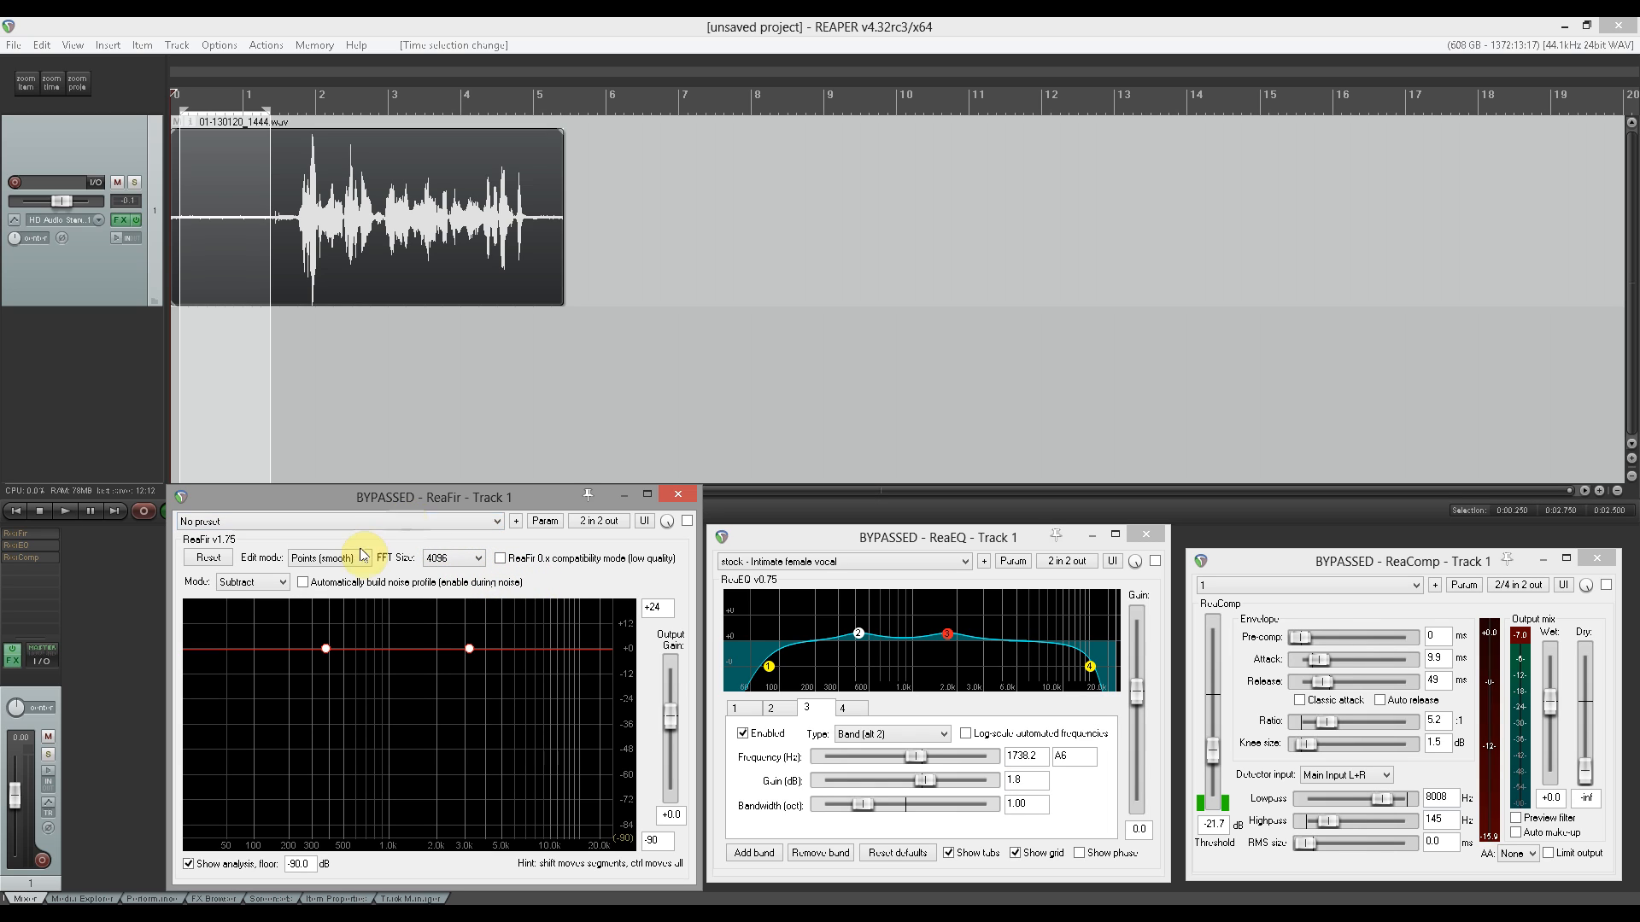
pyautogui.click(280, 583)
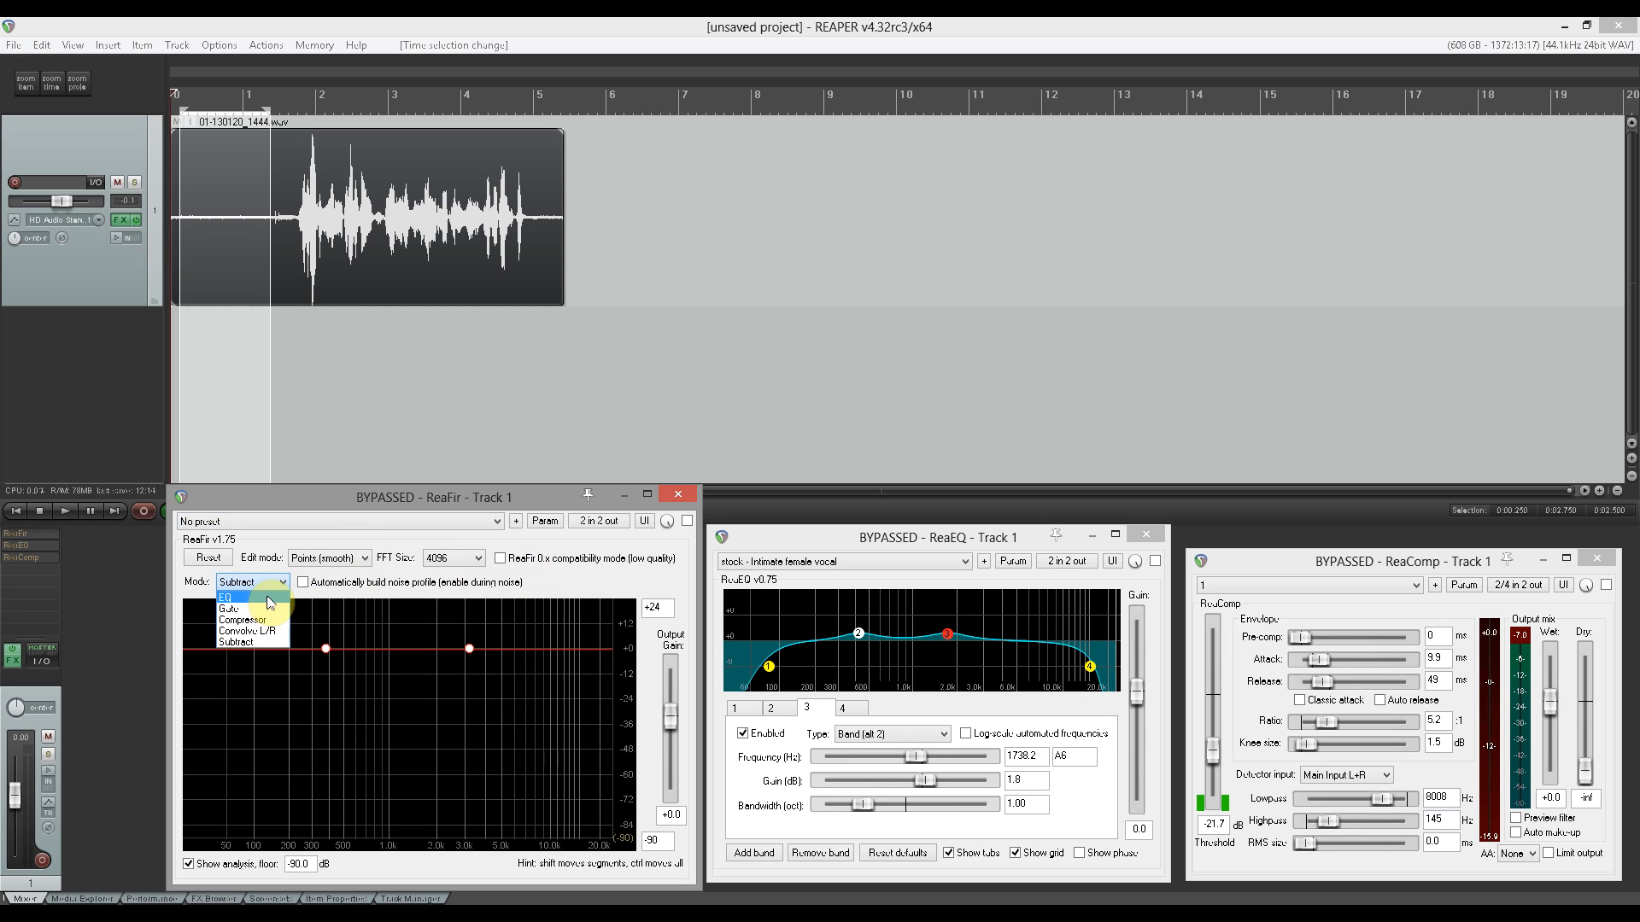
pyautogui.click(273, 641)
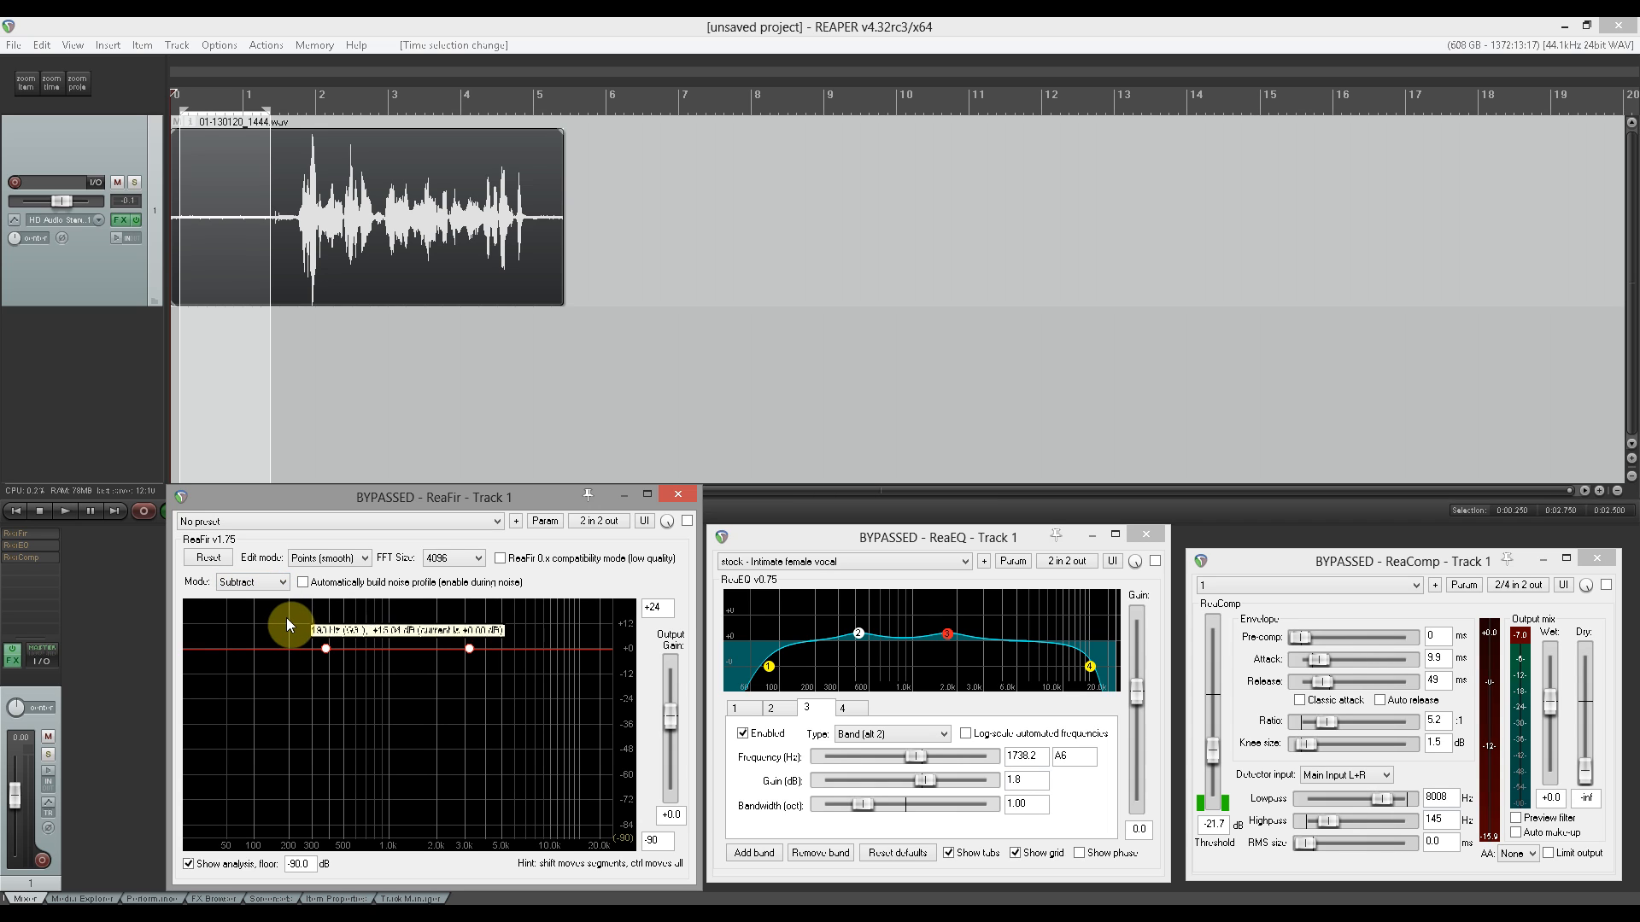
pyautogui.click(478, 558)
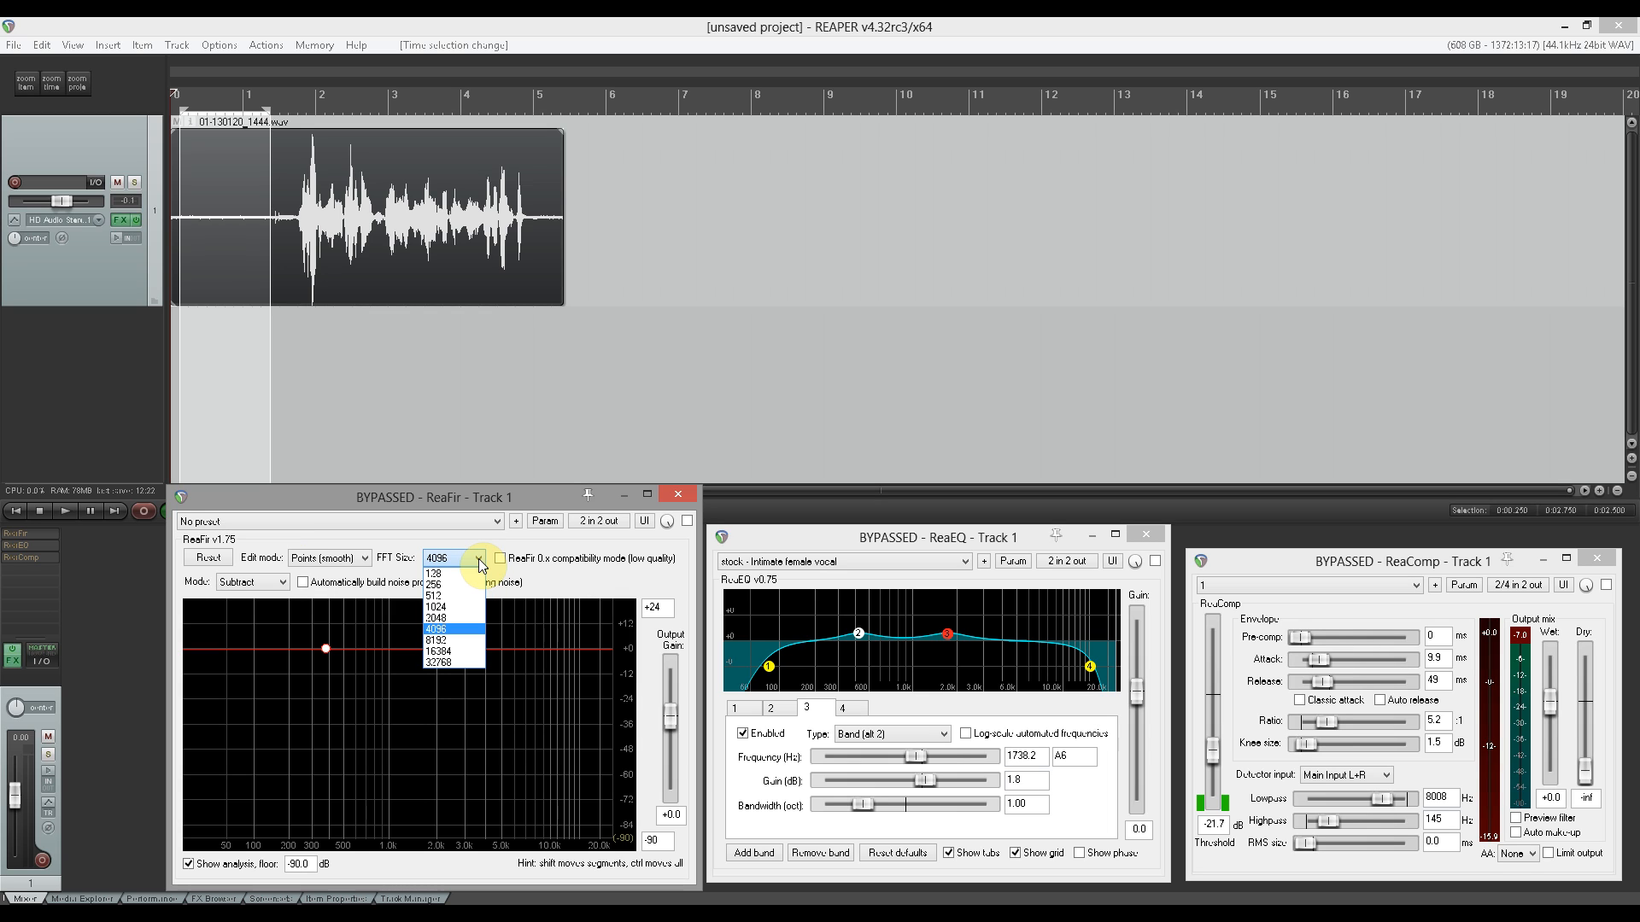
pyautogui.click(459, 639)
pyautogui.click(469, 648)
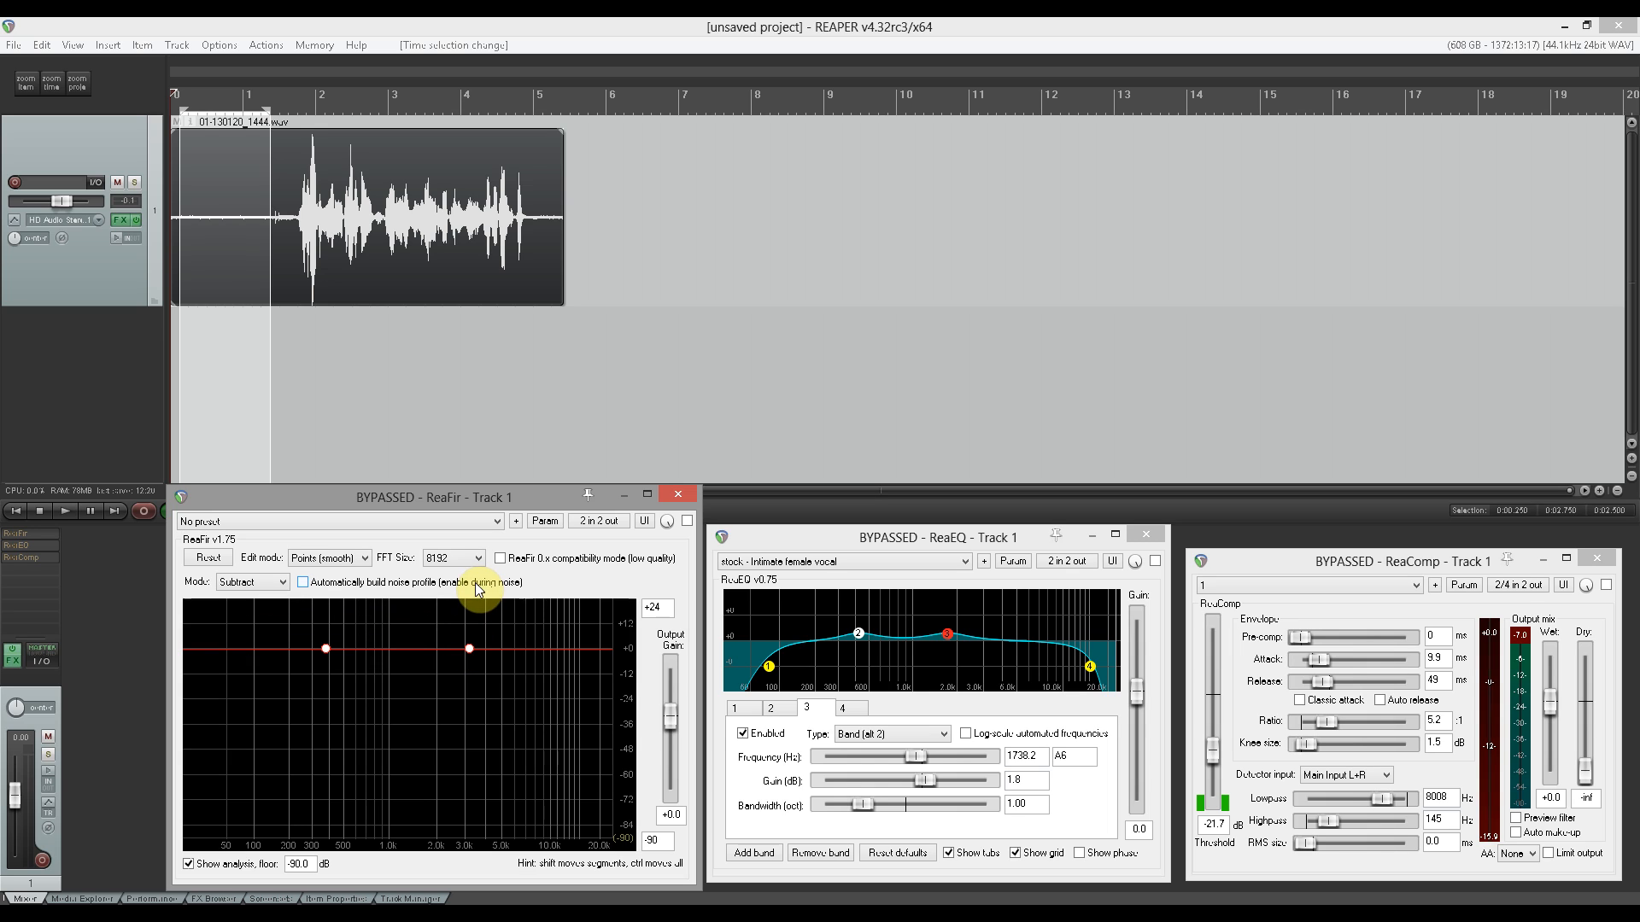
# Step: Turn on automatic noise profile building in ReaFir and take the effect out of bypass
pyautogui.click(303, 584)
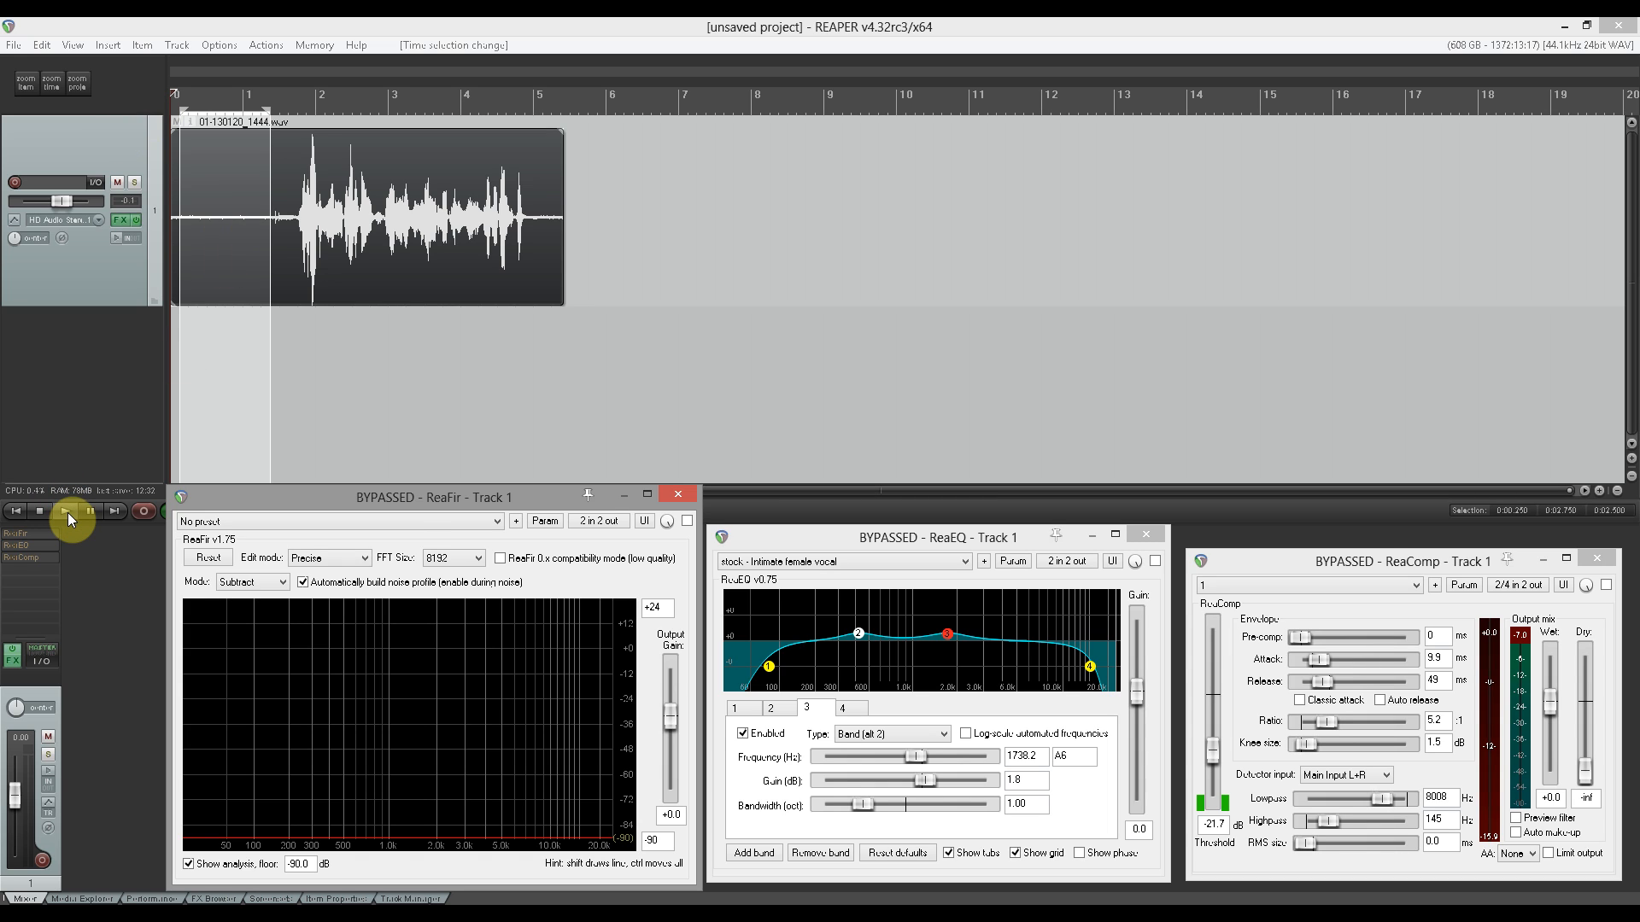
pyautogui.click(259, 501)
pyautogui.click(687, 521)
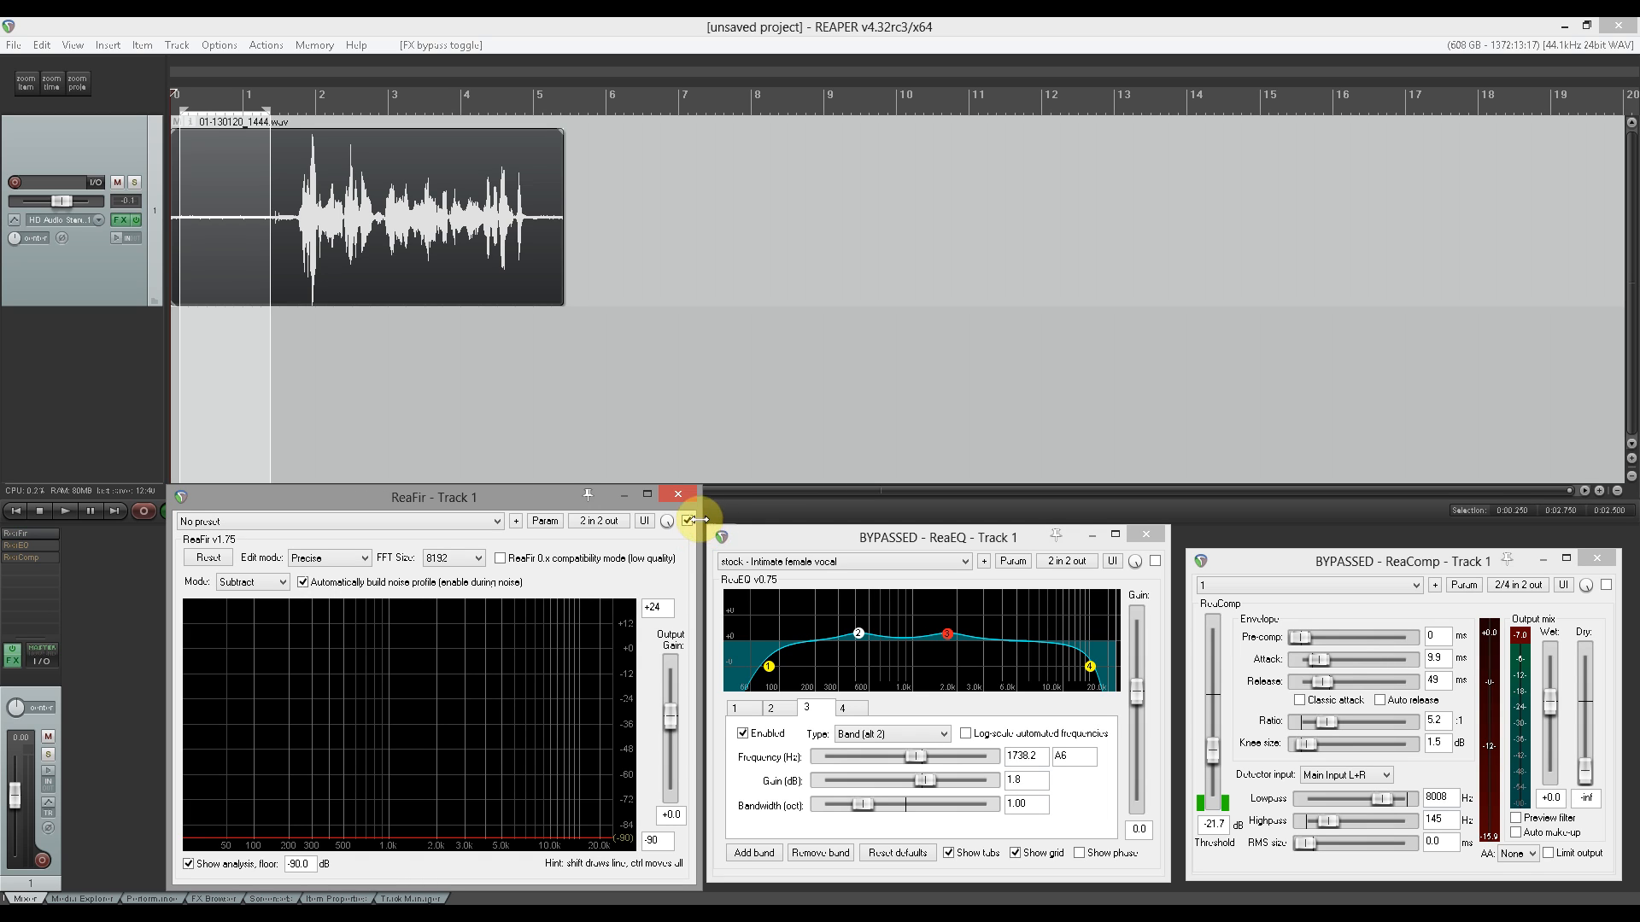
# Step: Play the noise-only selection to capture ReaFir's noise profile, stop playback and turn off automatic profile building
pyautogui.click(69, 514)
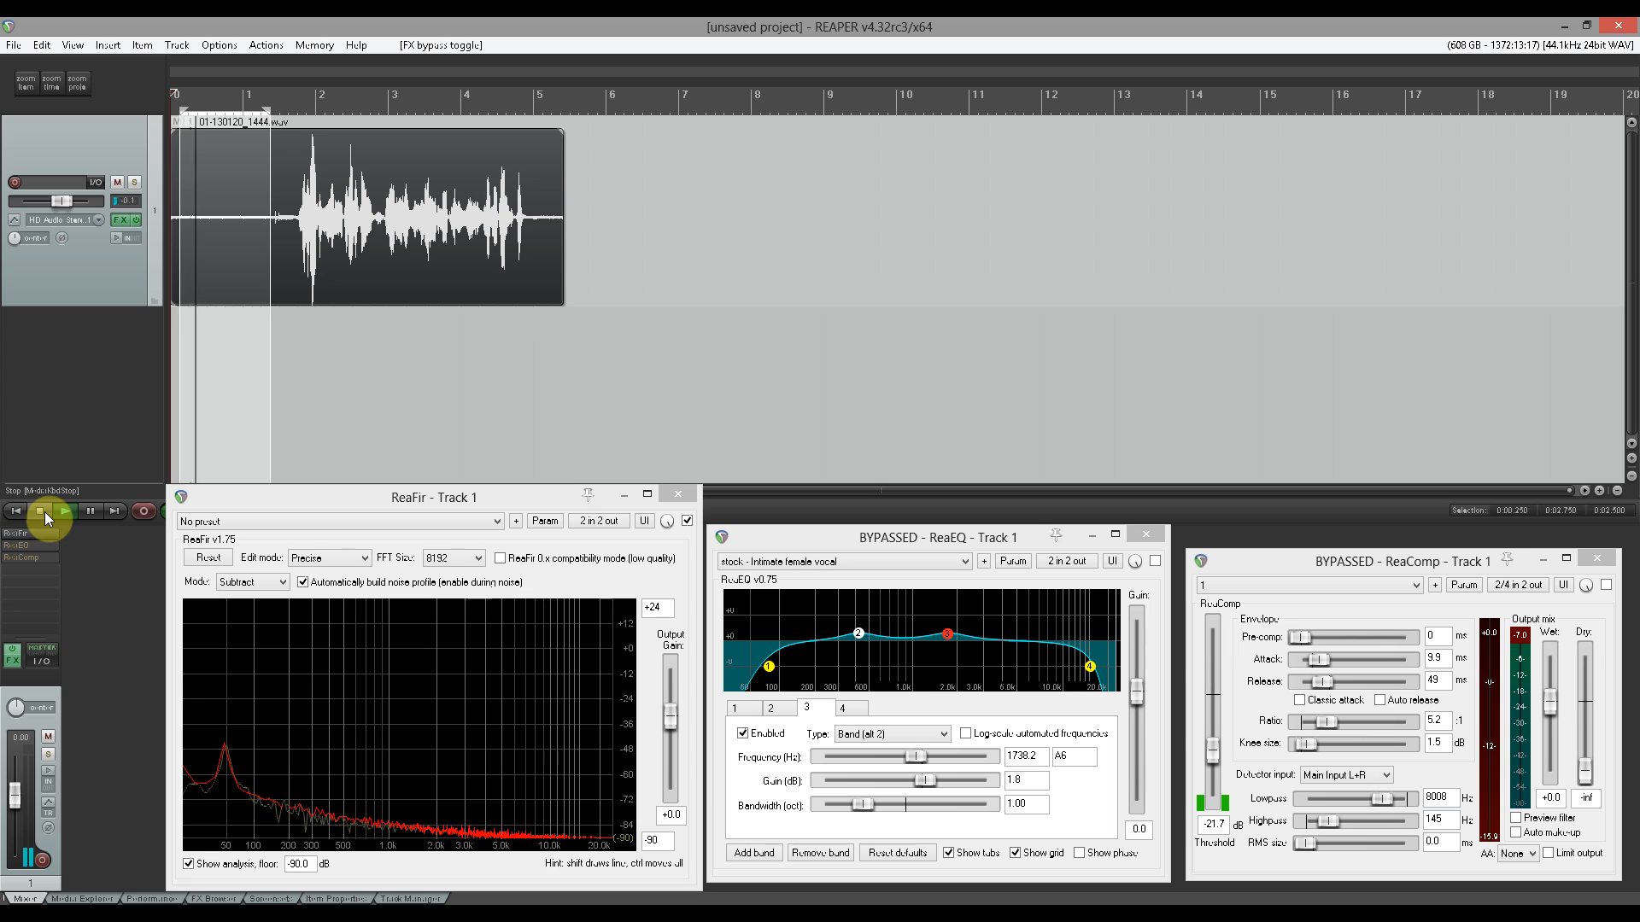
pyautogui.click(44, 510)
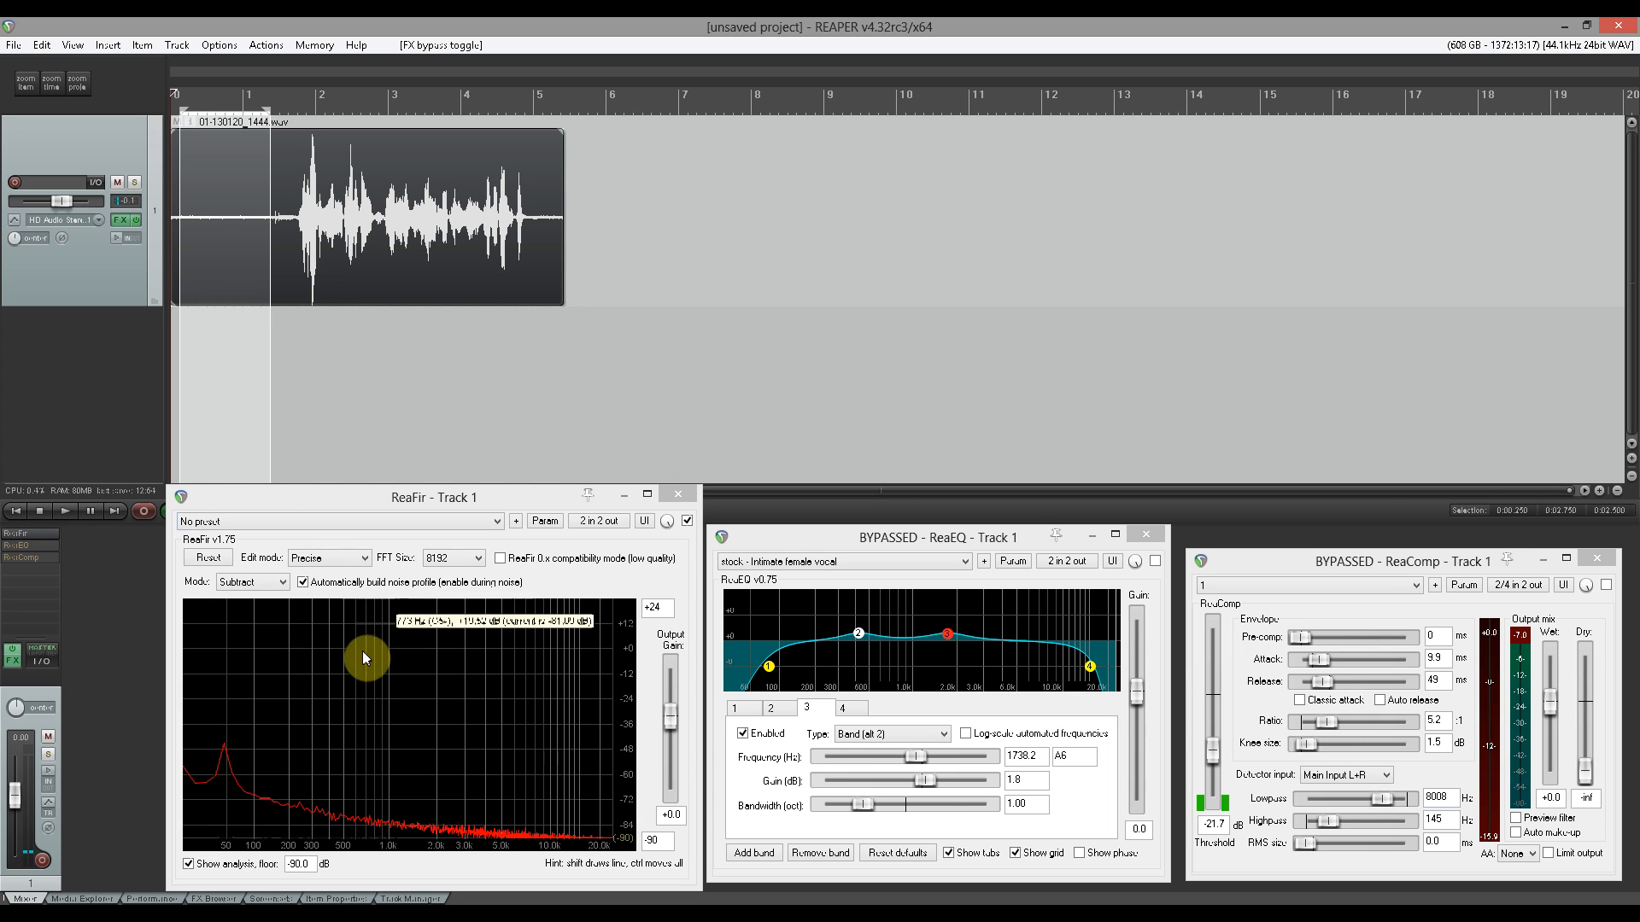
pyautogui.click(302, 582)
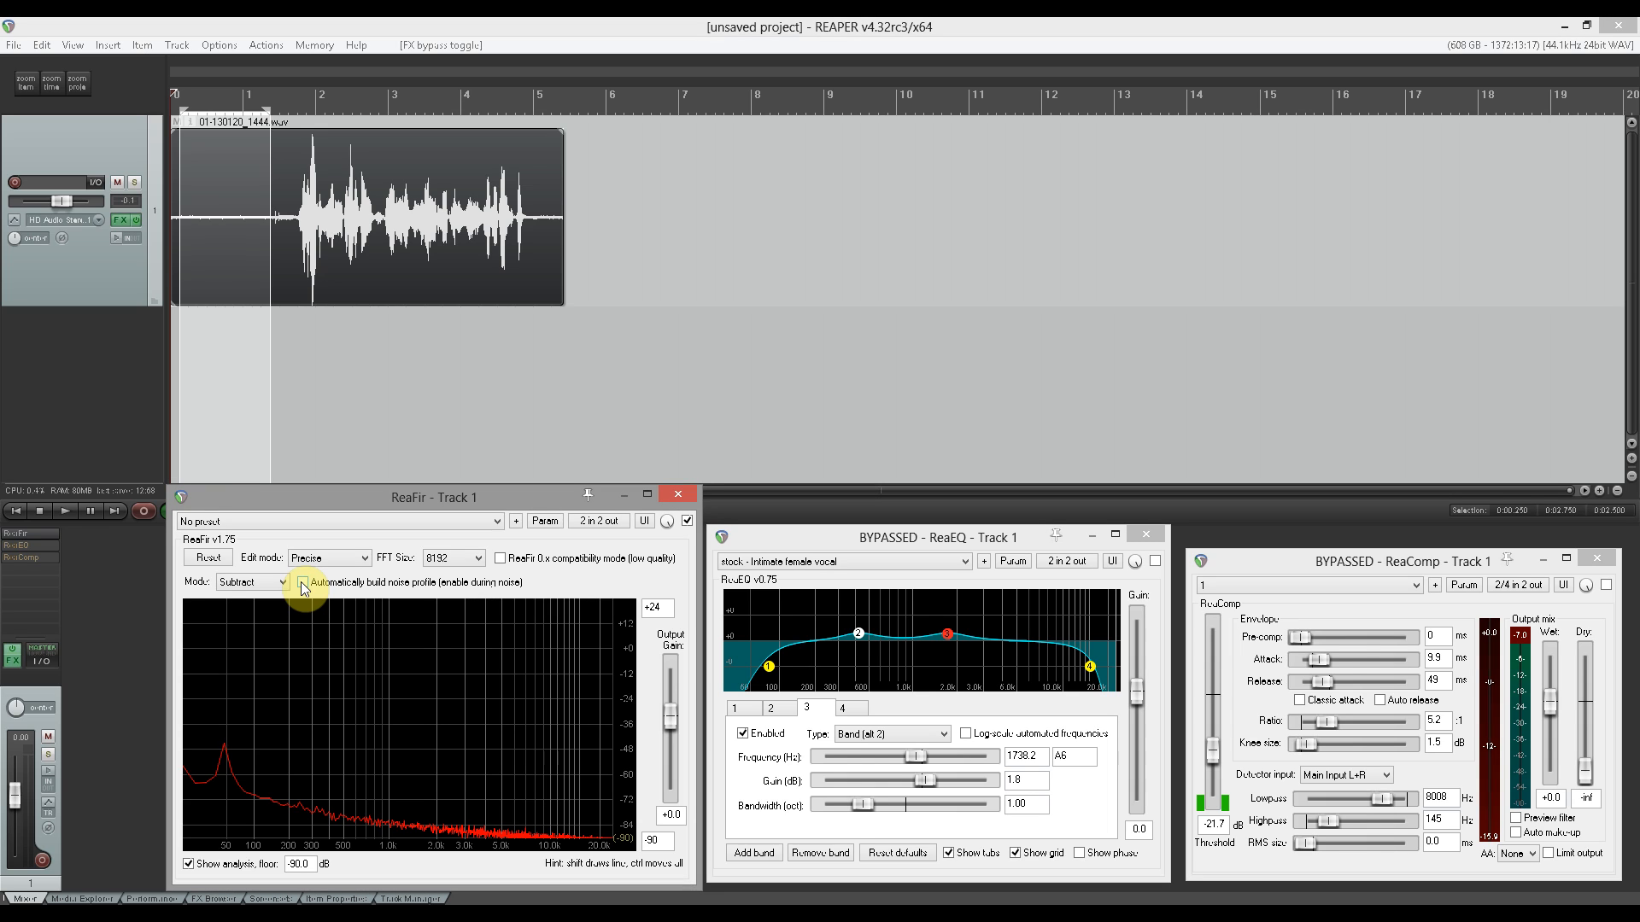
# Step: Extend the time selection over the whole voice clip and audition it with the ReaFir noise reduction active
pyautogui.moveTo(269, 108); pyautogui.dragTo(569, 135)
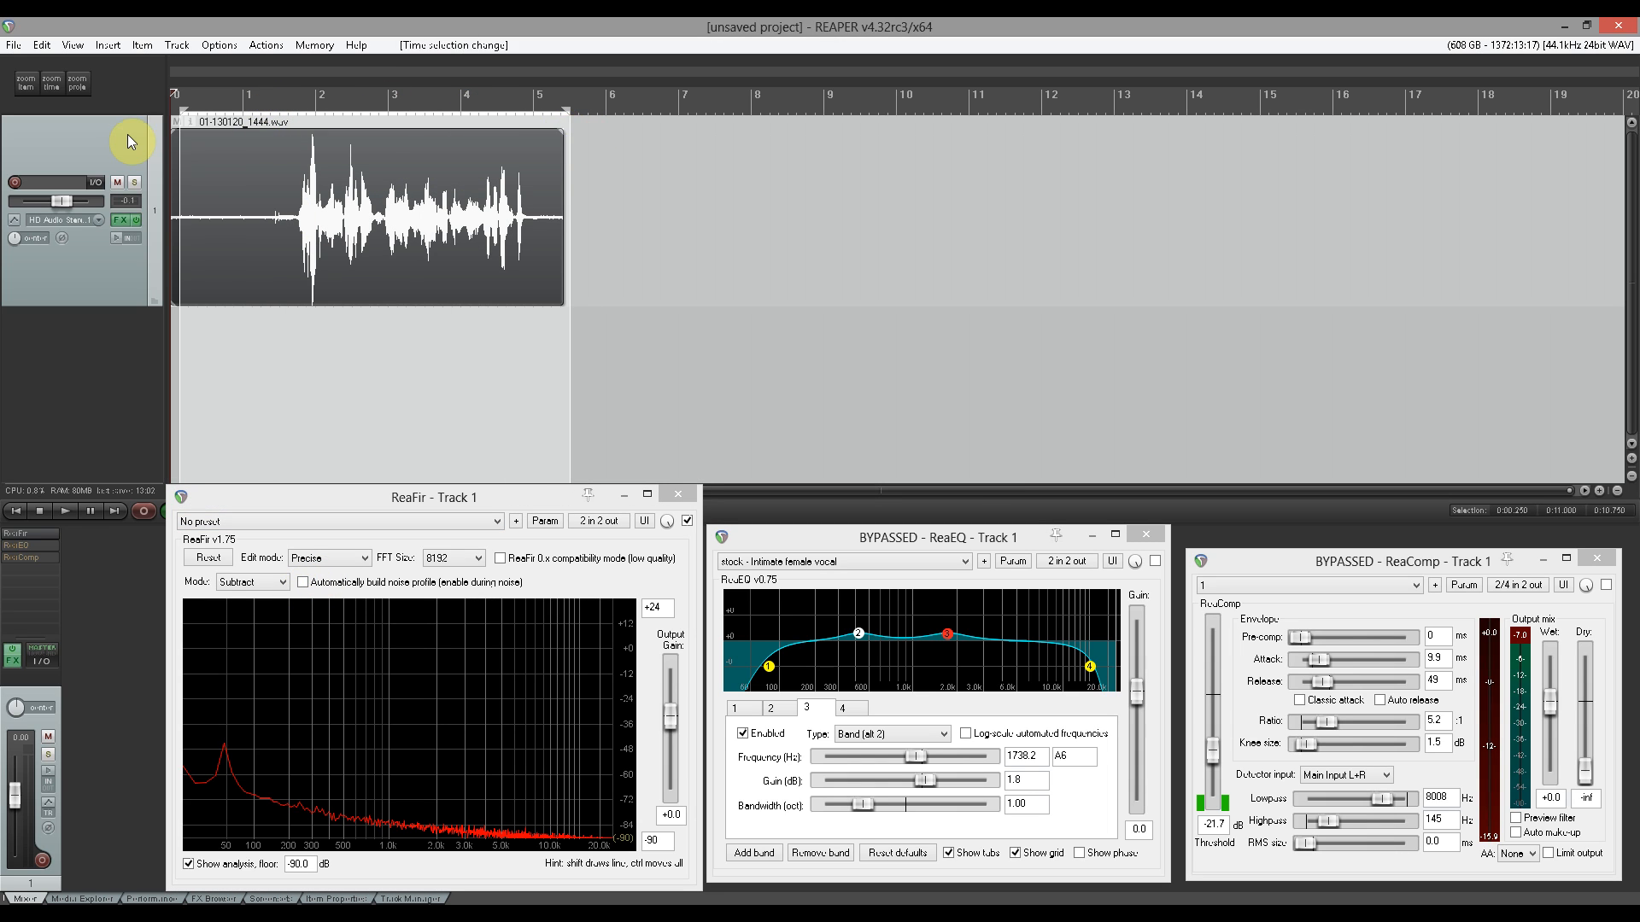
pyautogui.moveTo(179, 109); pyautogui.dragTo(154, 118)
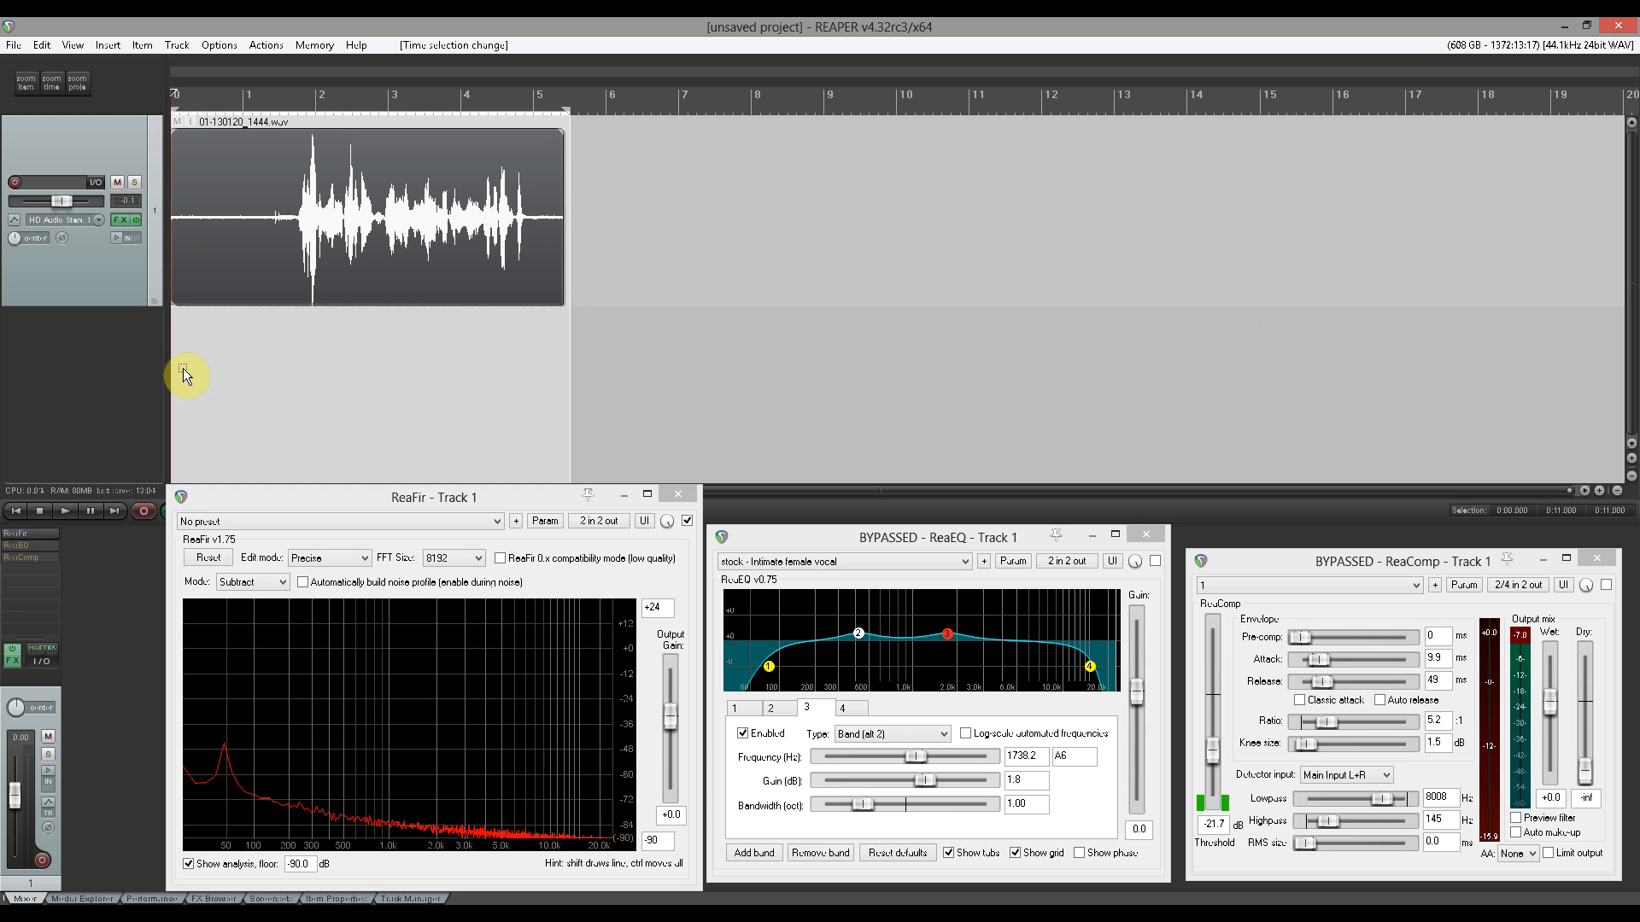
pyautogui.click(68, 515)
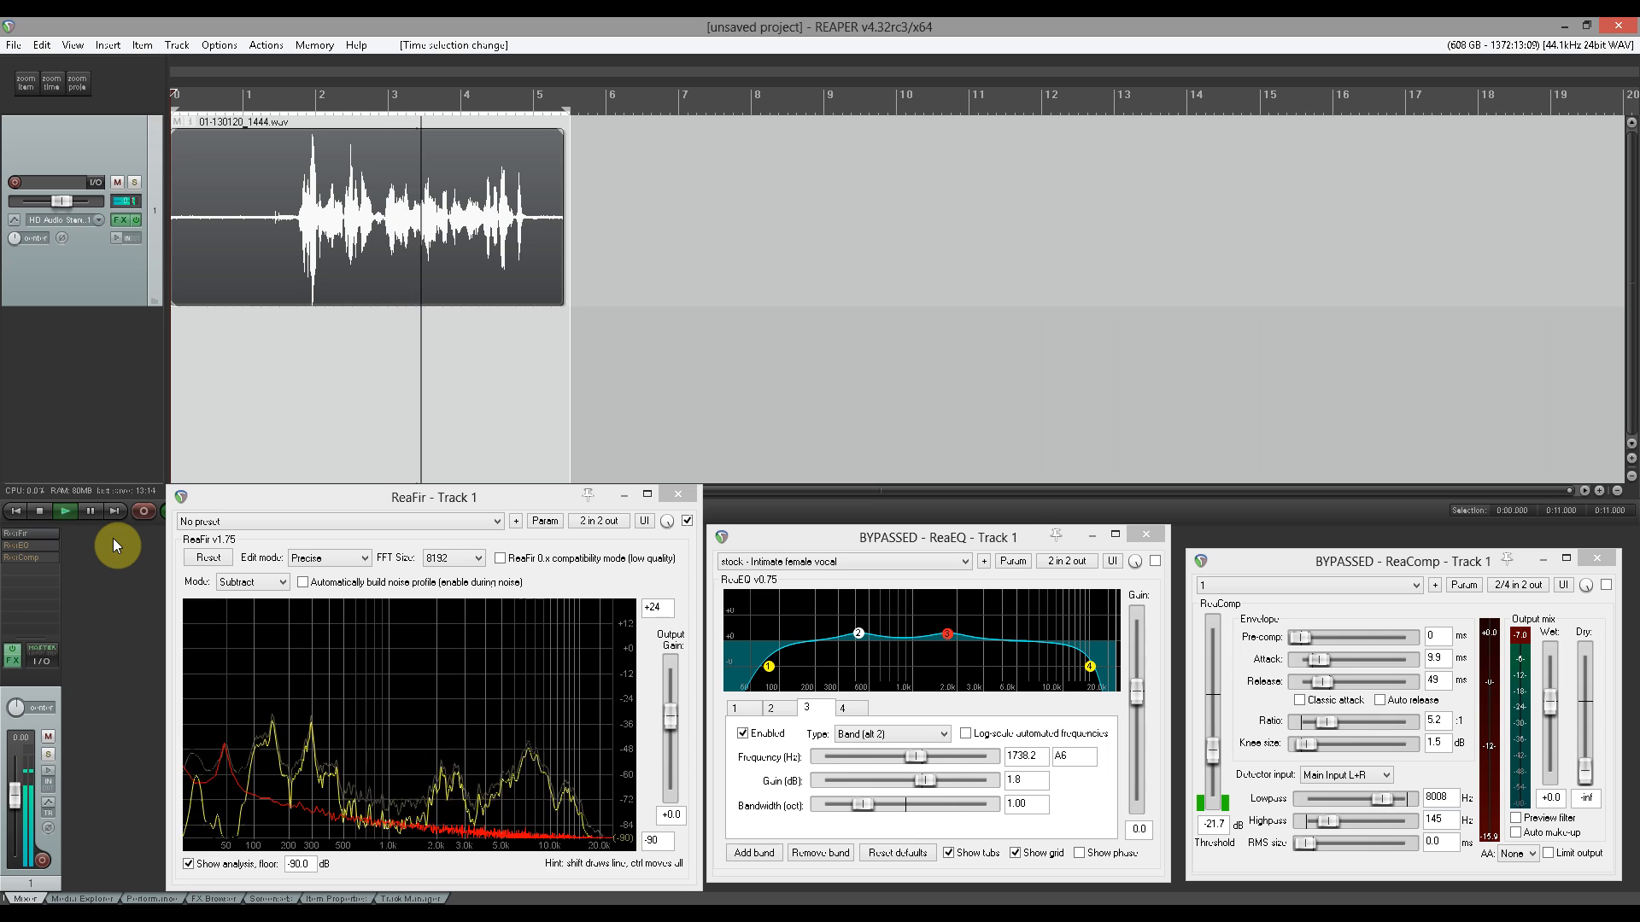
pyautogui.click(44, 514)
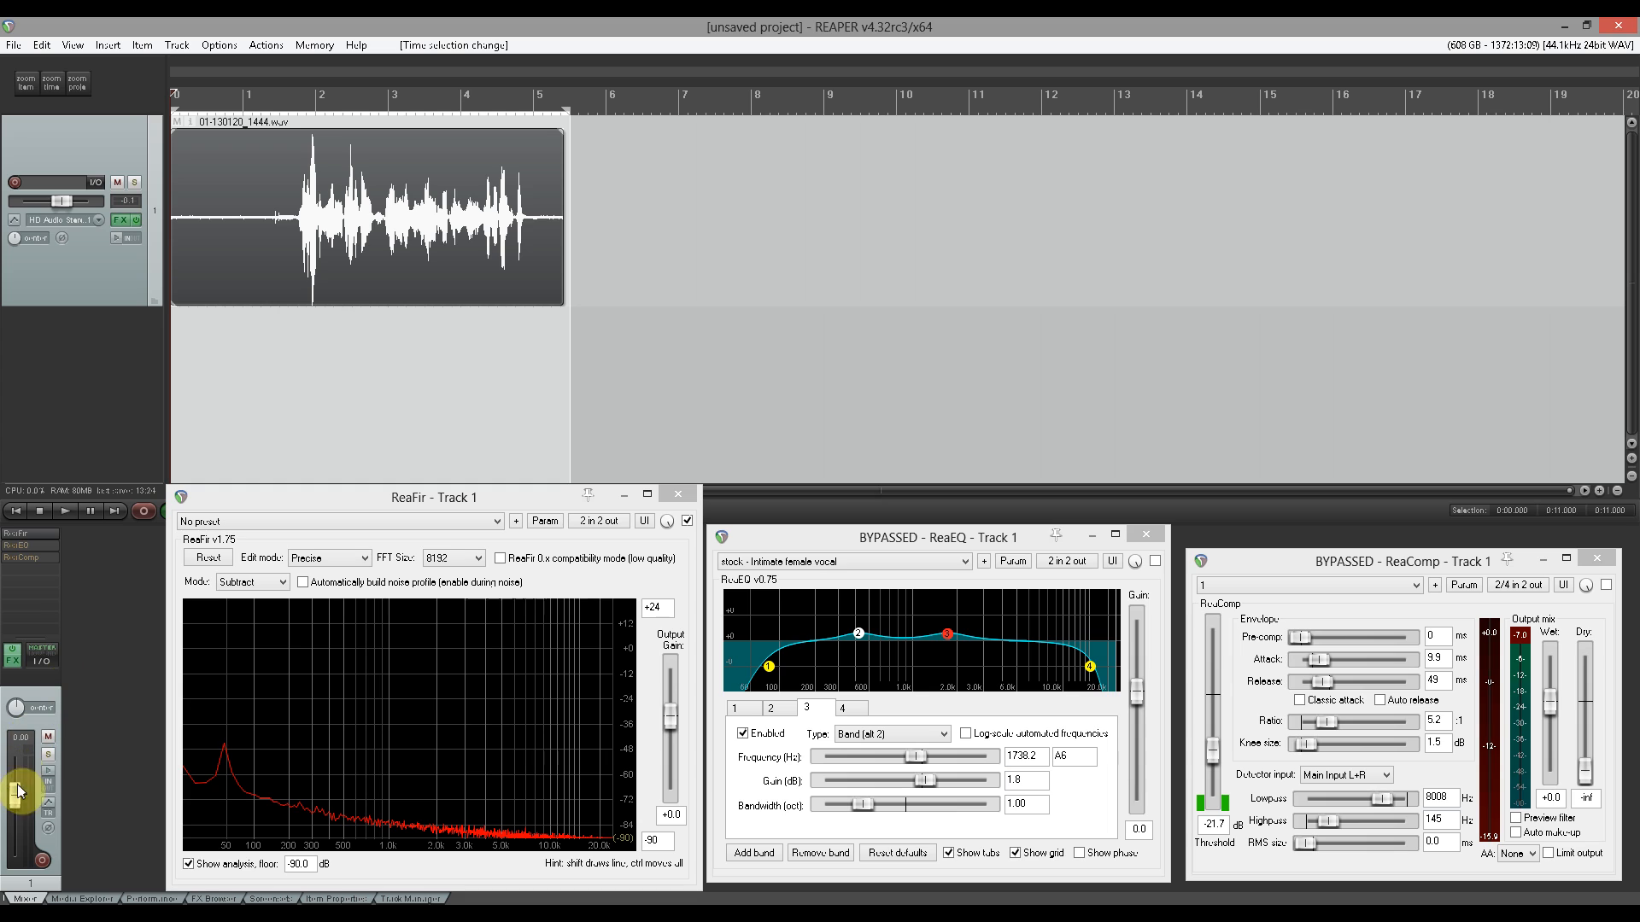
pyautogui.click(63, 509)
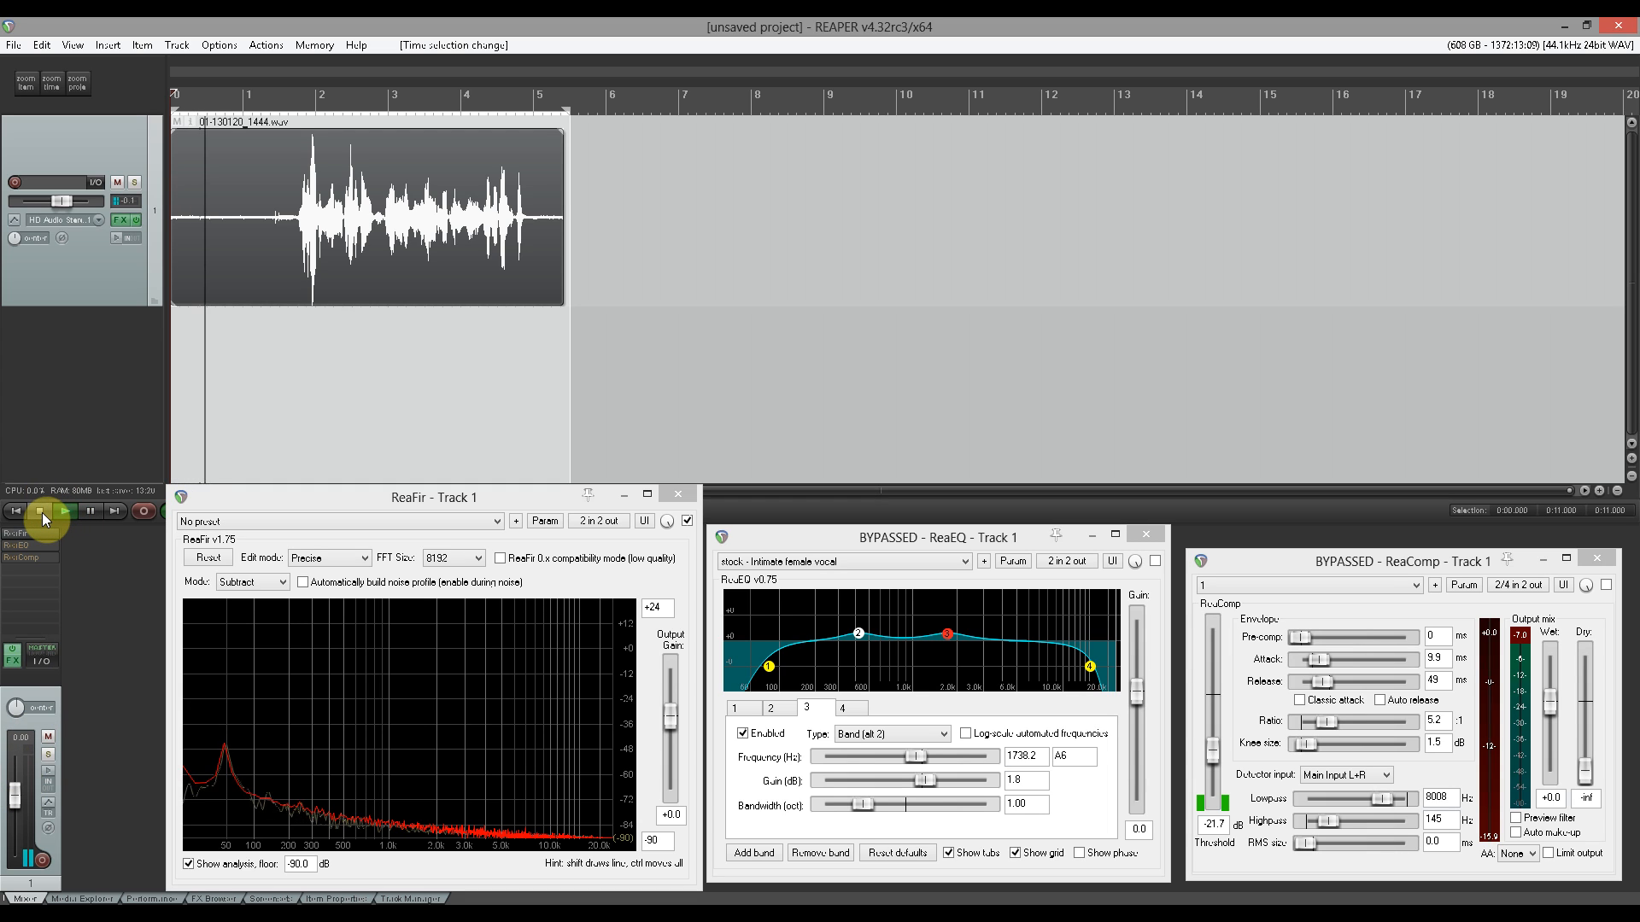
pyautogui.click(40, 511)
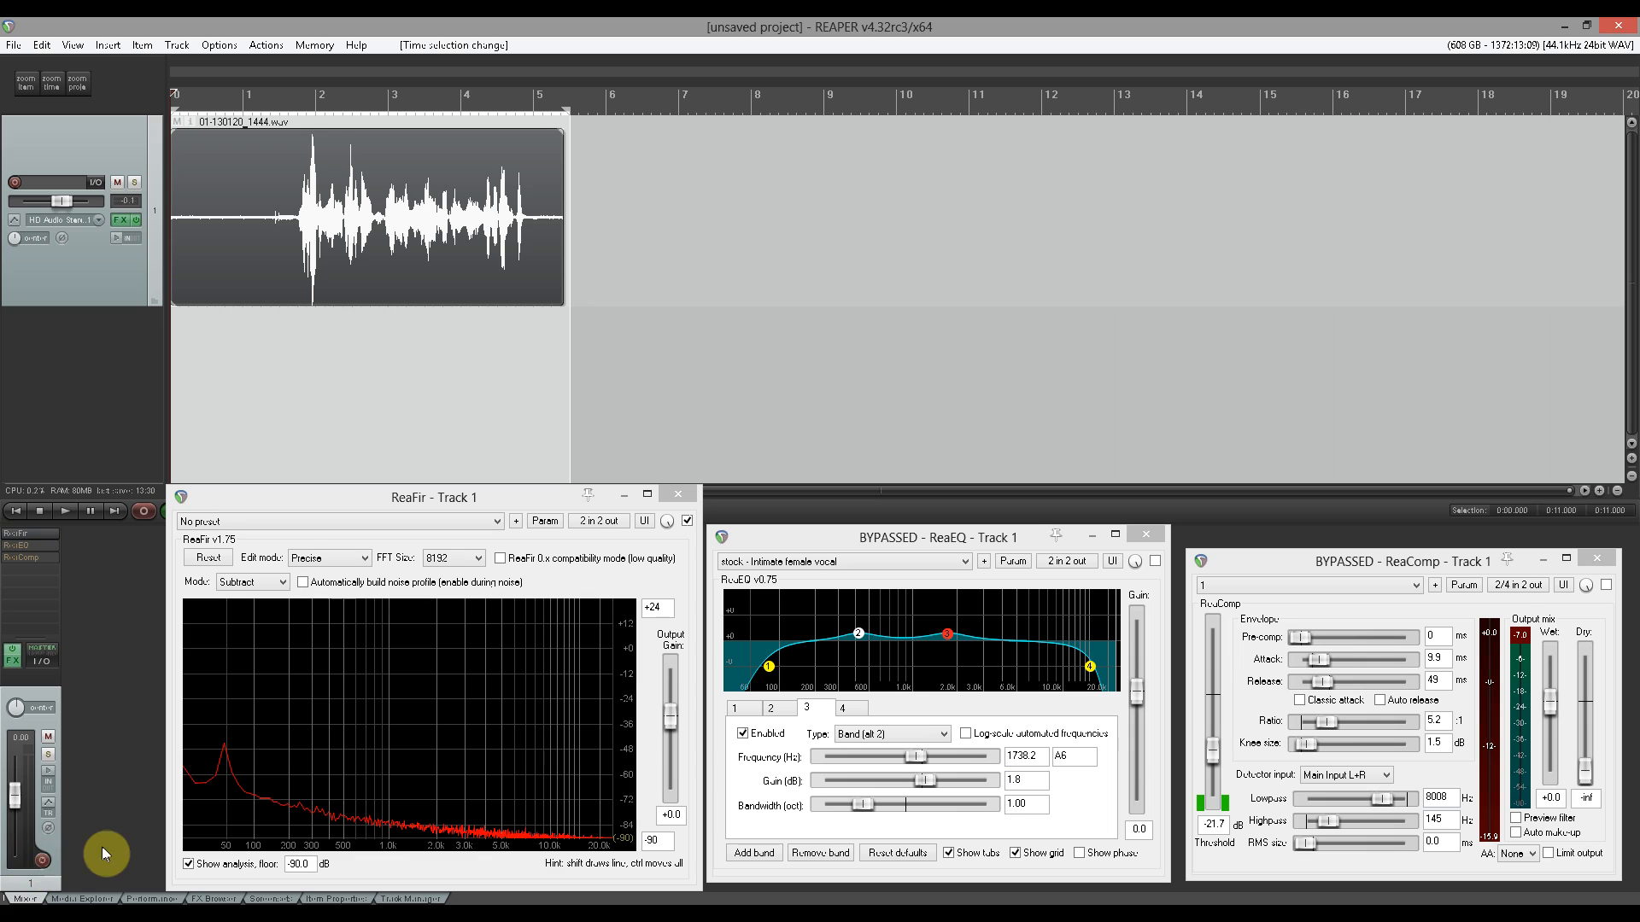
# Step: Take ReaEQ out of bypass, audition the clip with the EQ and reset the track's peak meter
pyautogui.click(1156, 563)
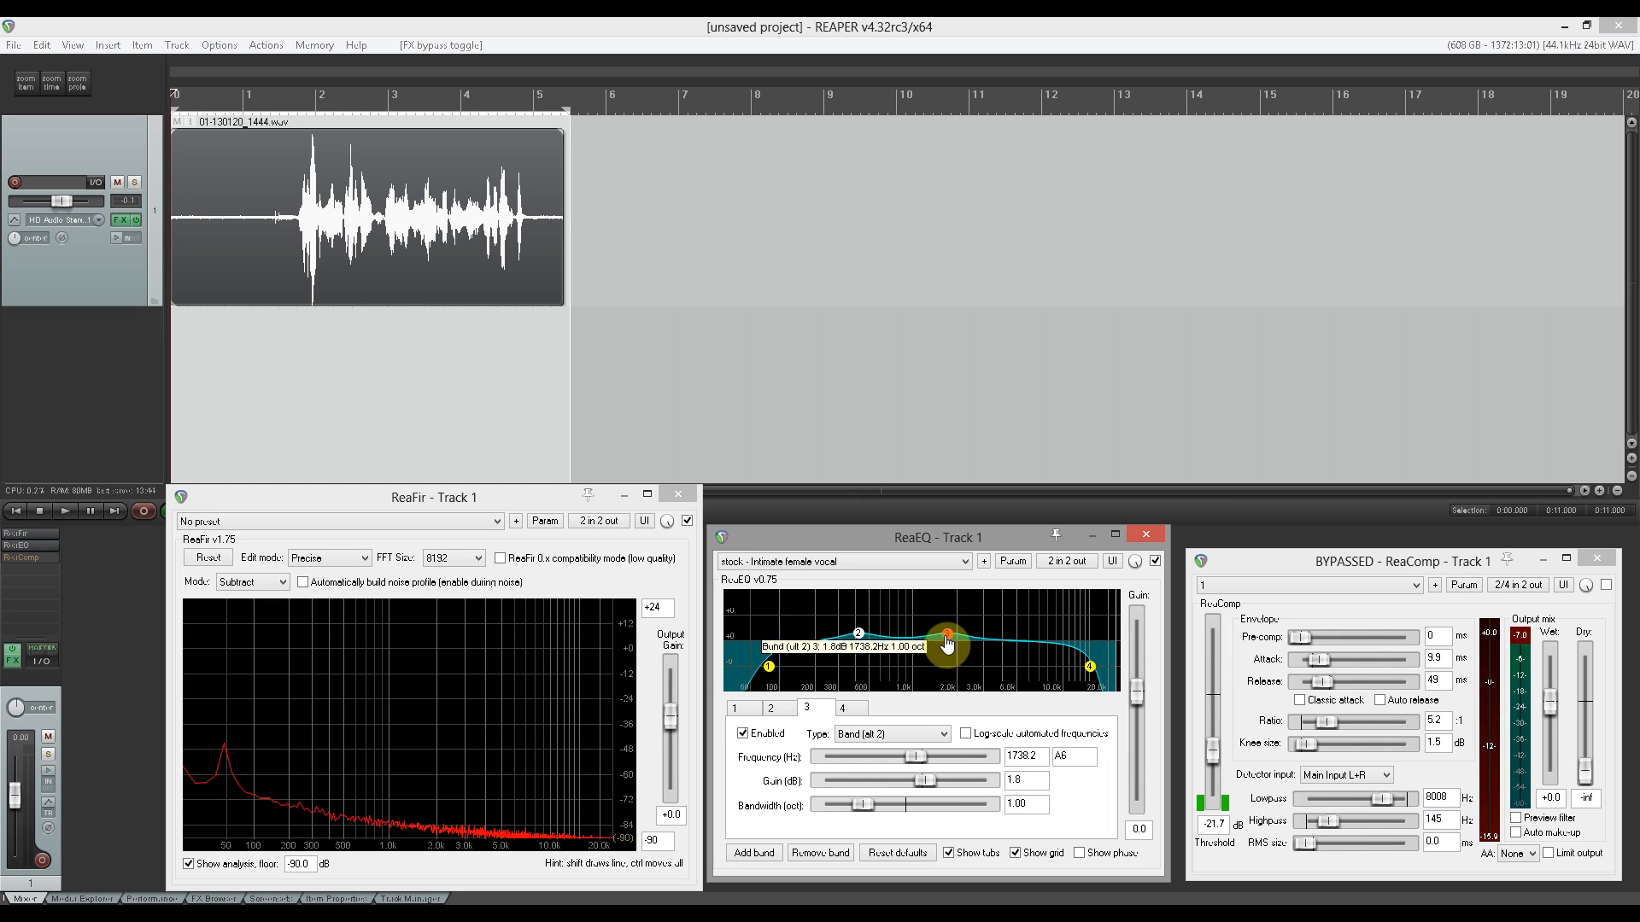
pyautogui.click(65, 516)
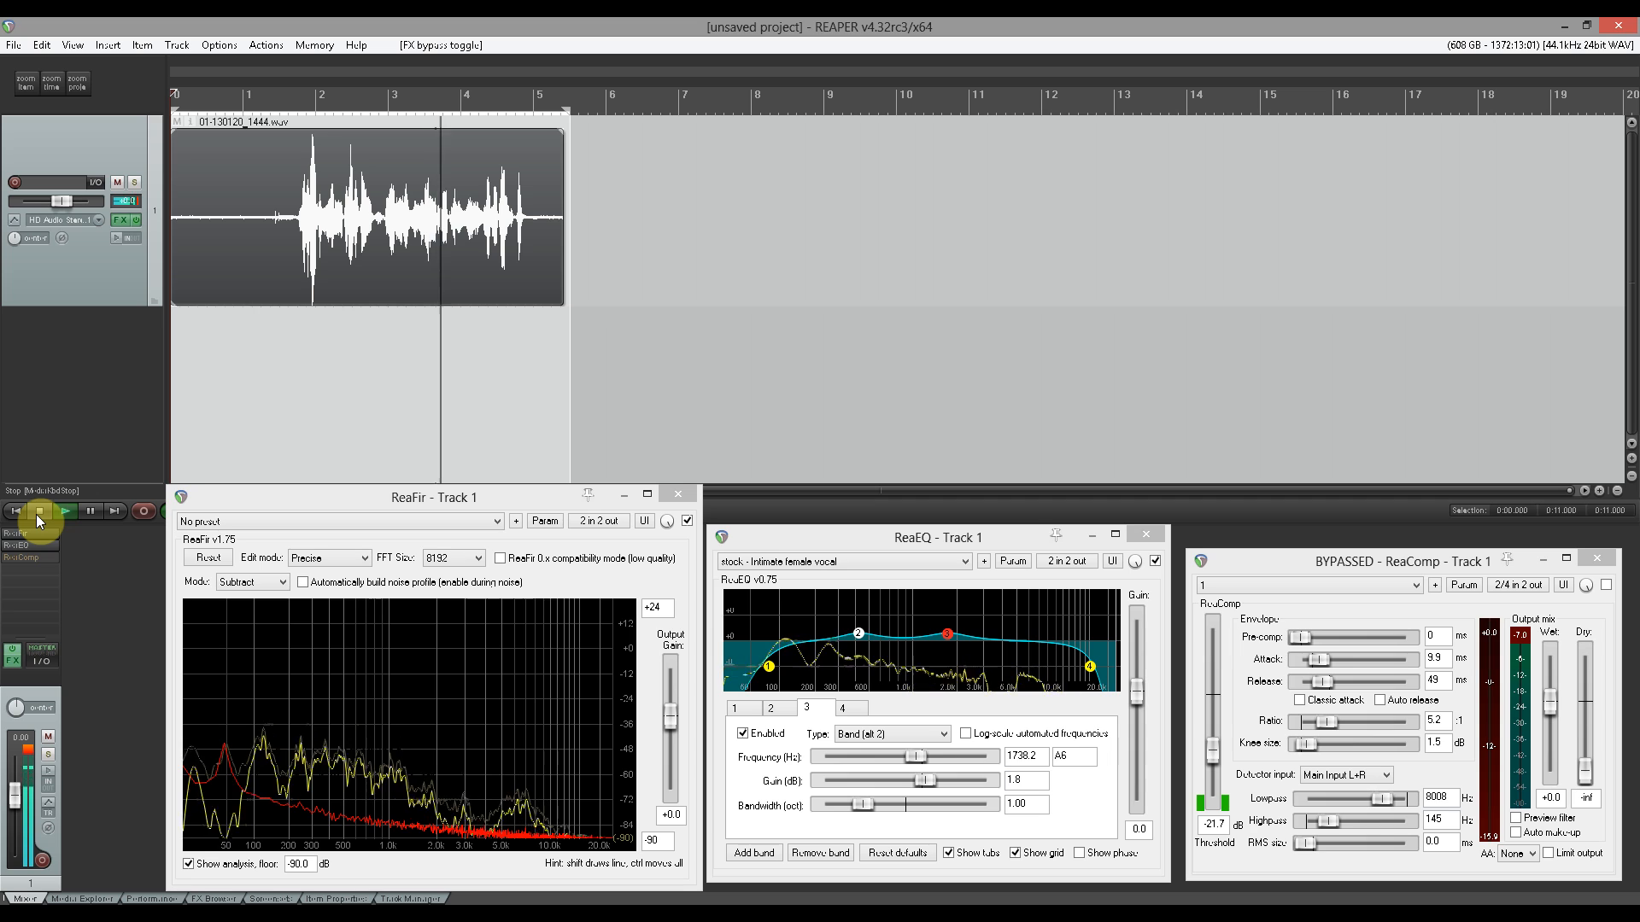
pyautogui.click(37, 513)
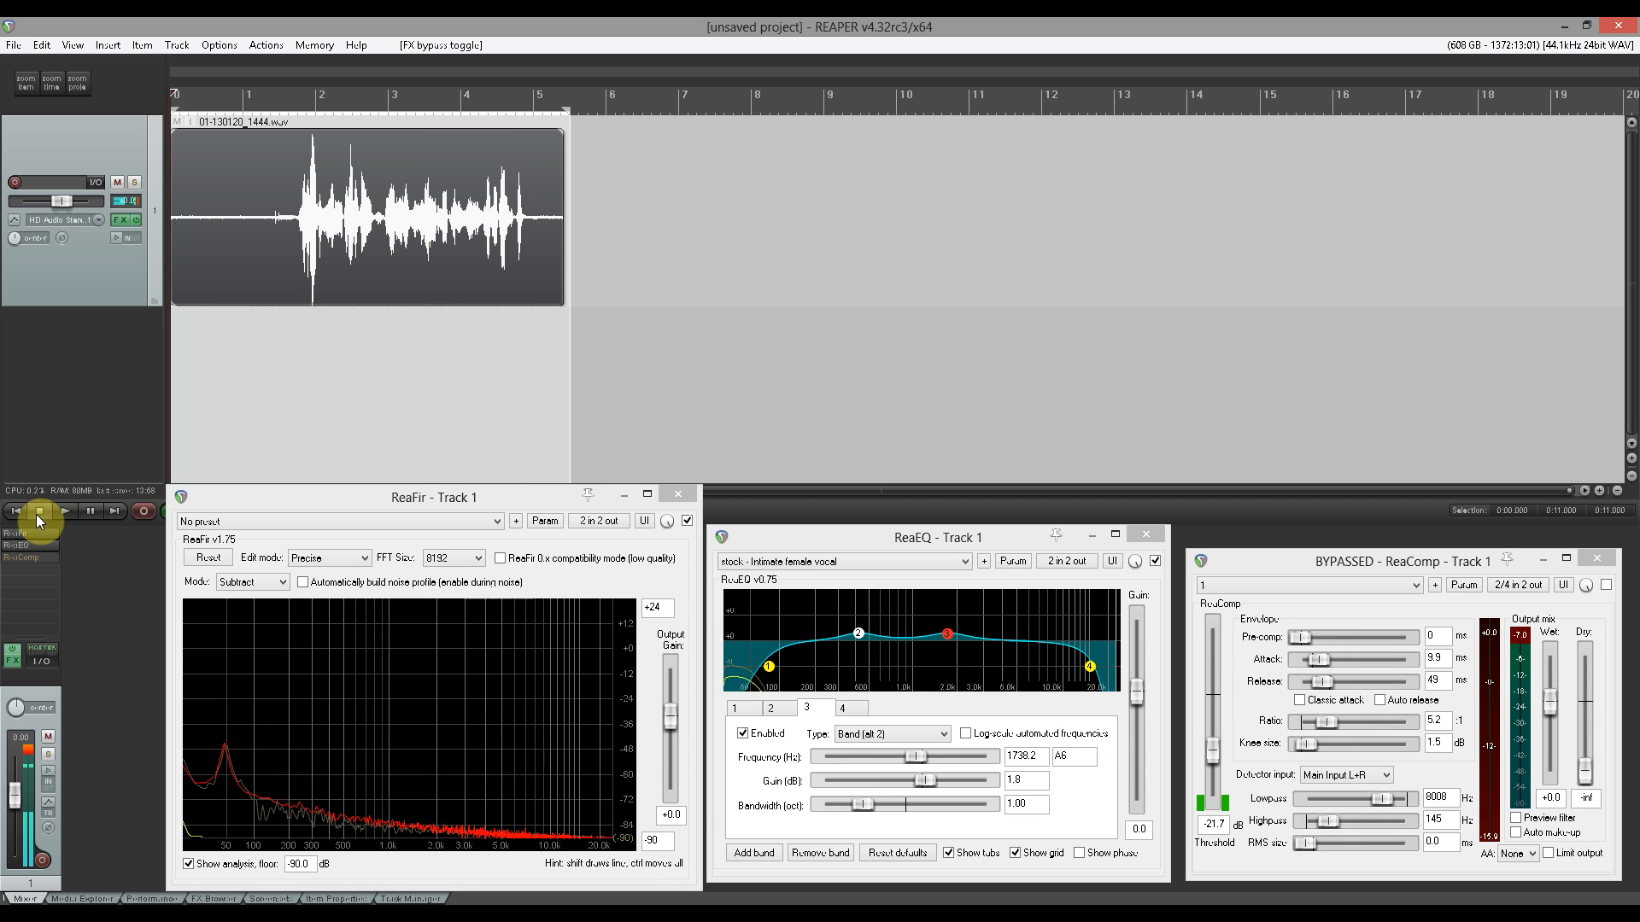
pyautogui.click(32, 755)
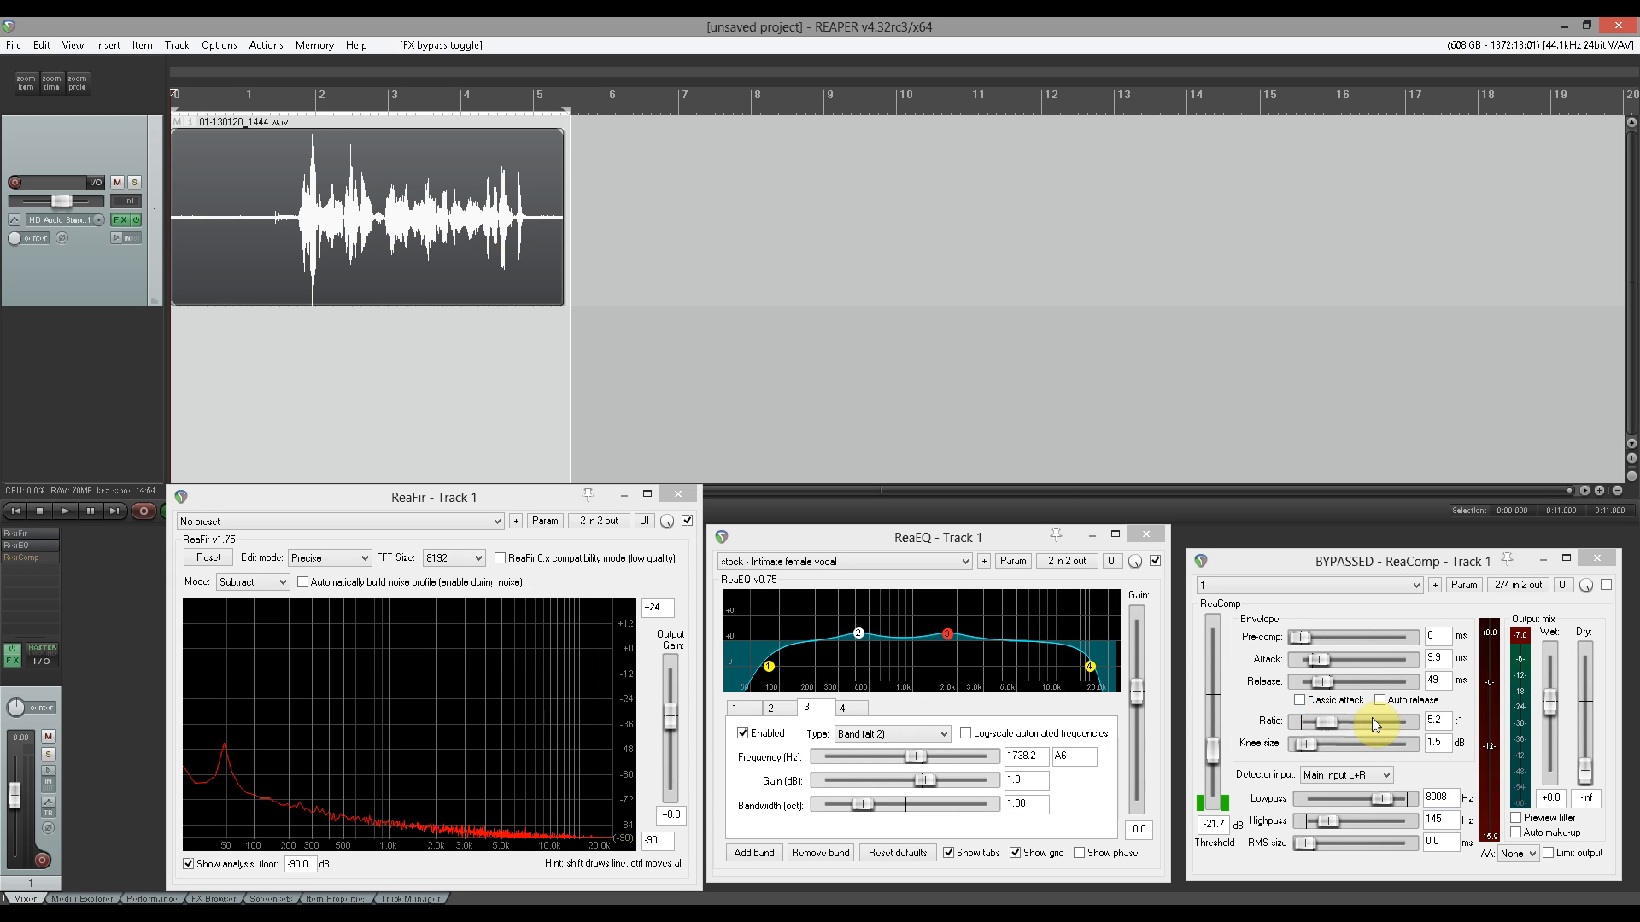
# Step: Take ReaComp out of bypass and audition the clip with noise reduction, EQ and compression together
pyautogui.click(1606, 584)
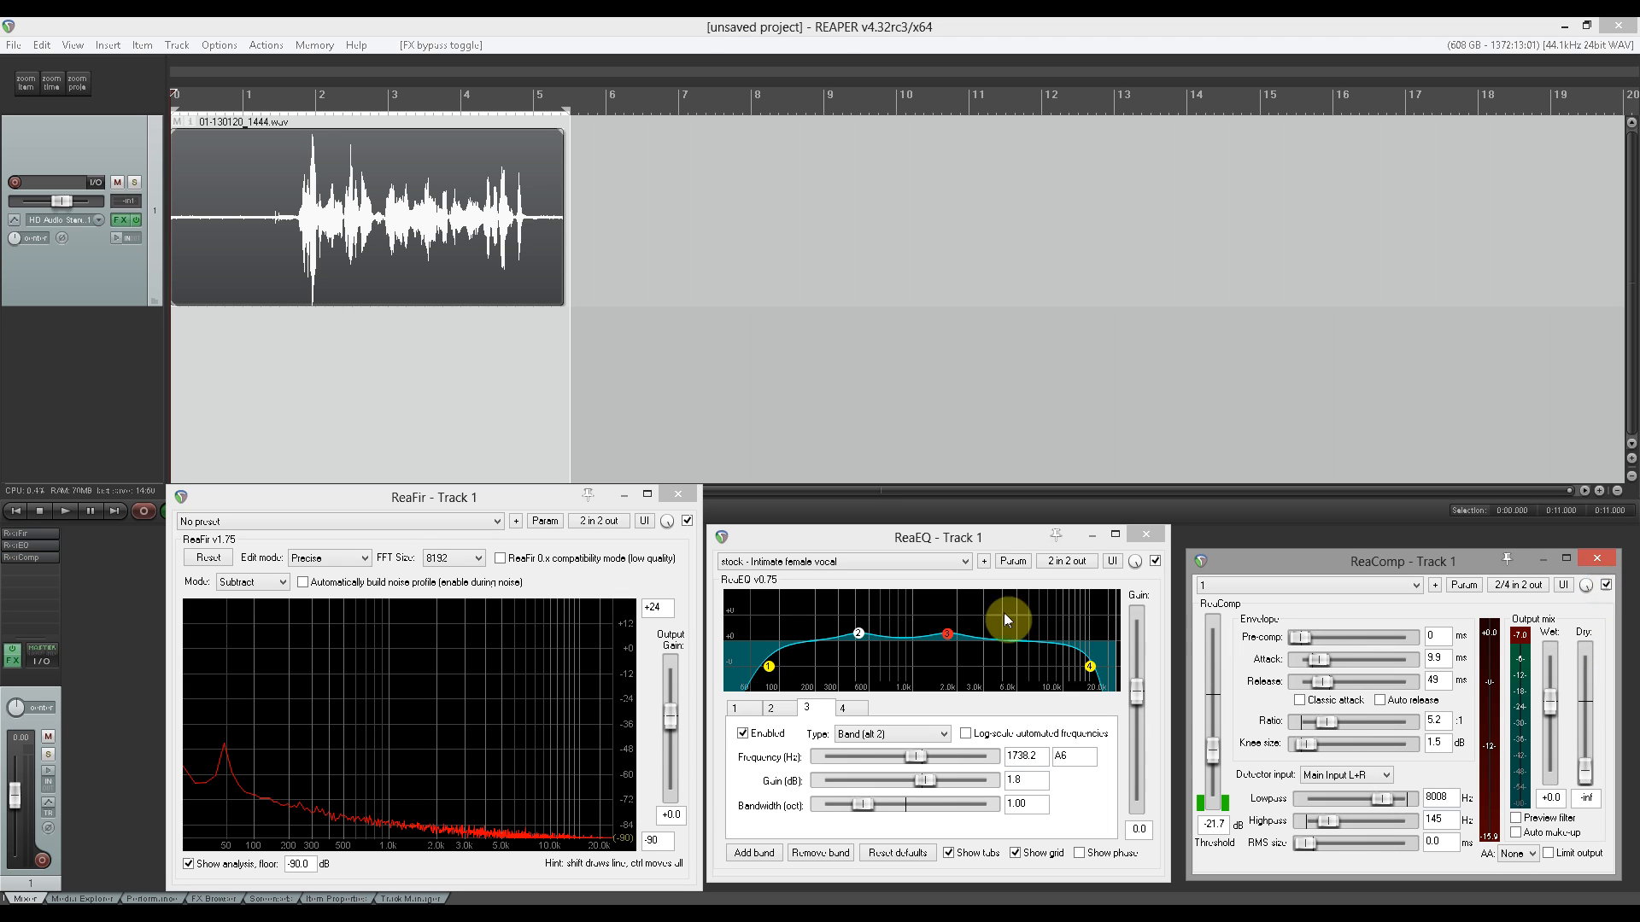
pyautogui.click(65, 511)
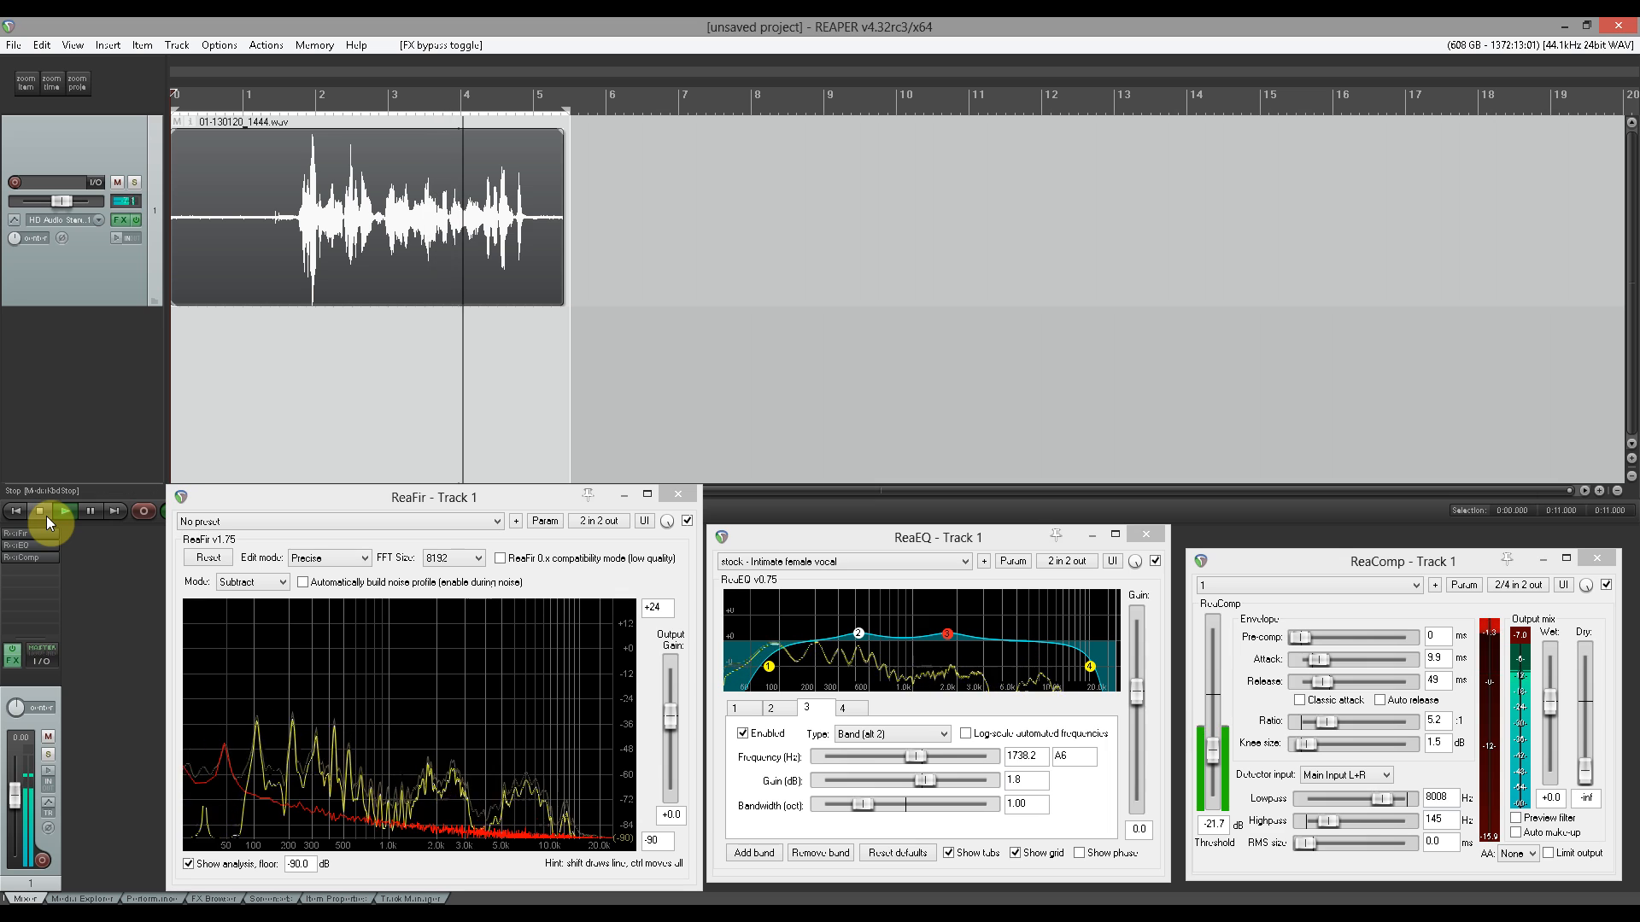
pyautogui.click(46, 516)
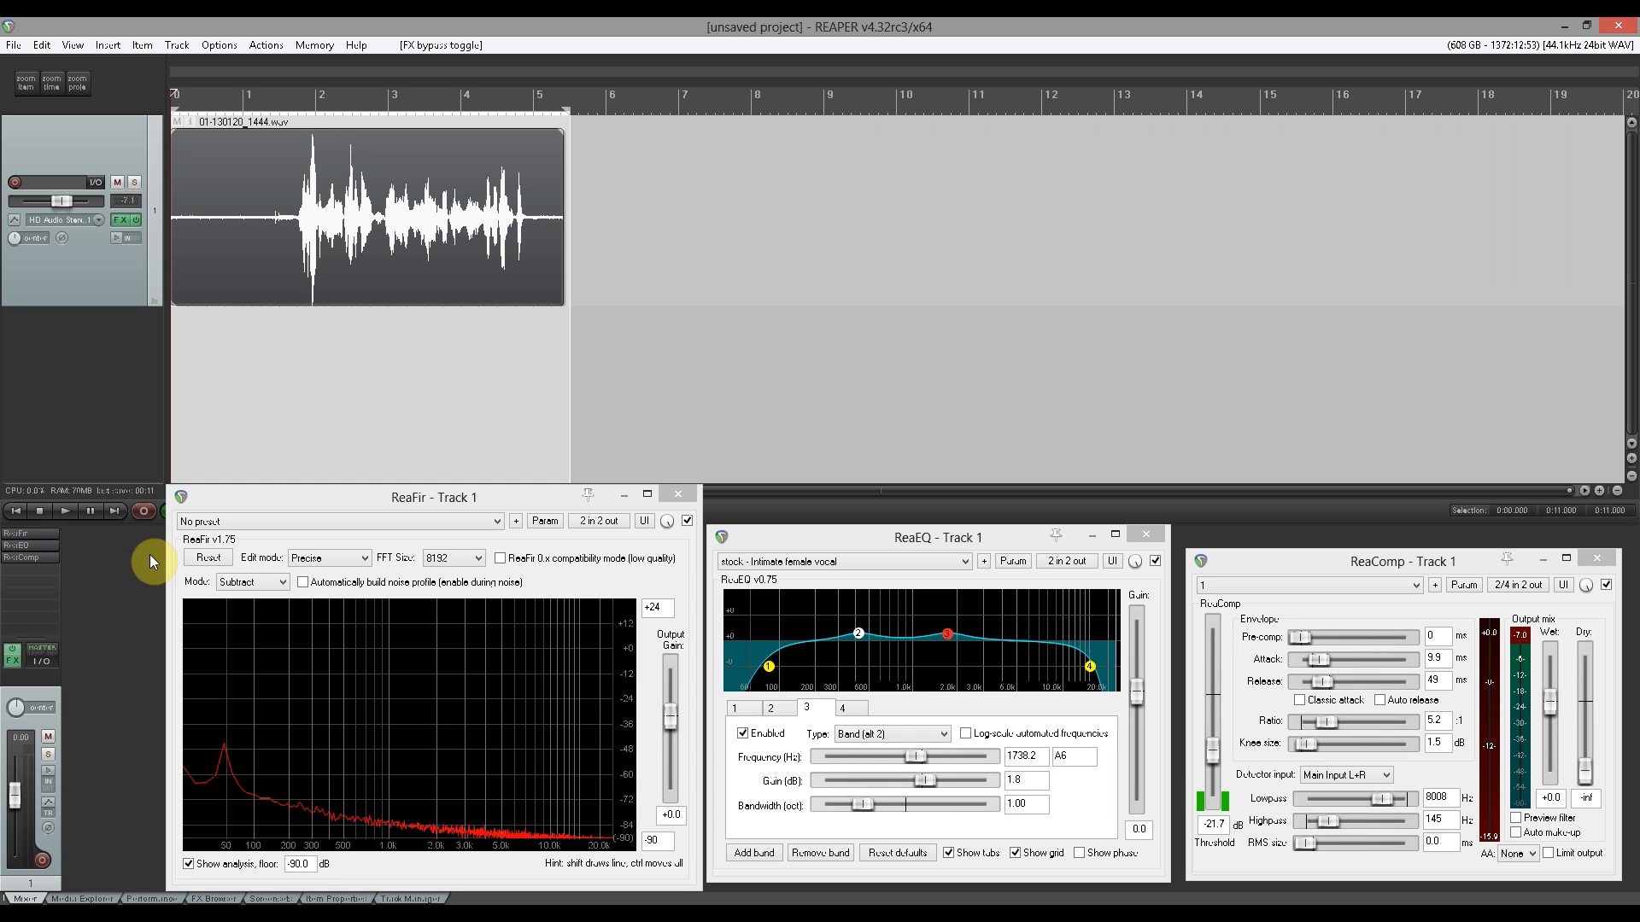
# Step: Play the fully processed clip and bypass the track's whole effects chain during playback to compare
pyautogui.click(71, 516)
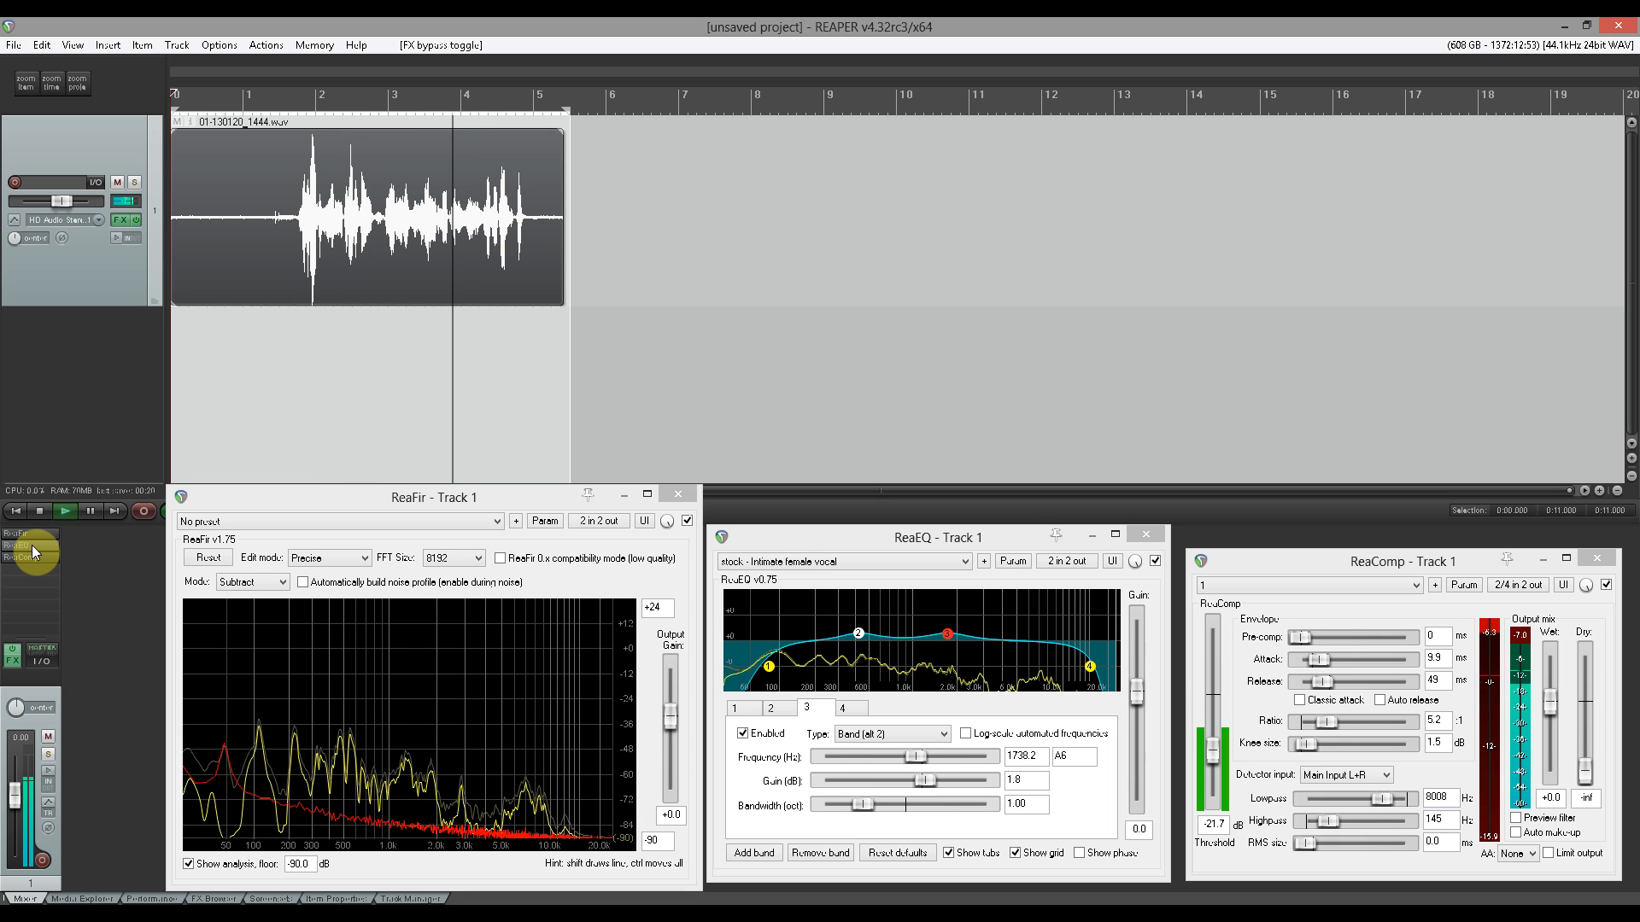
pyautogui.rightClick(32, 545)
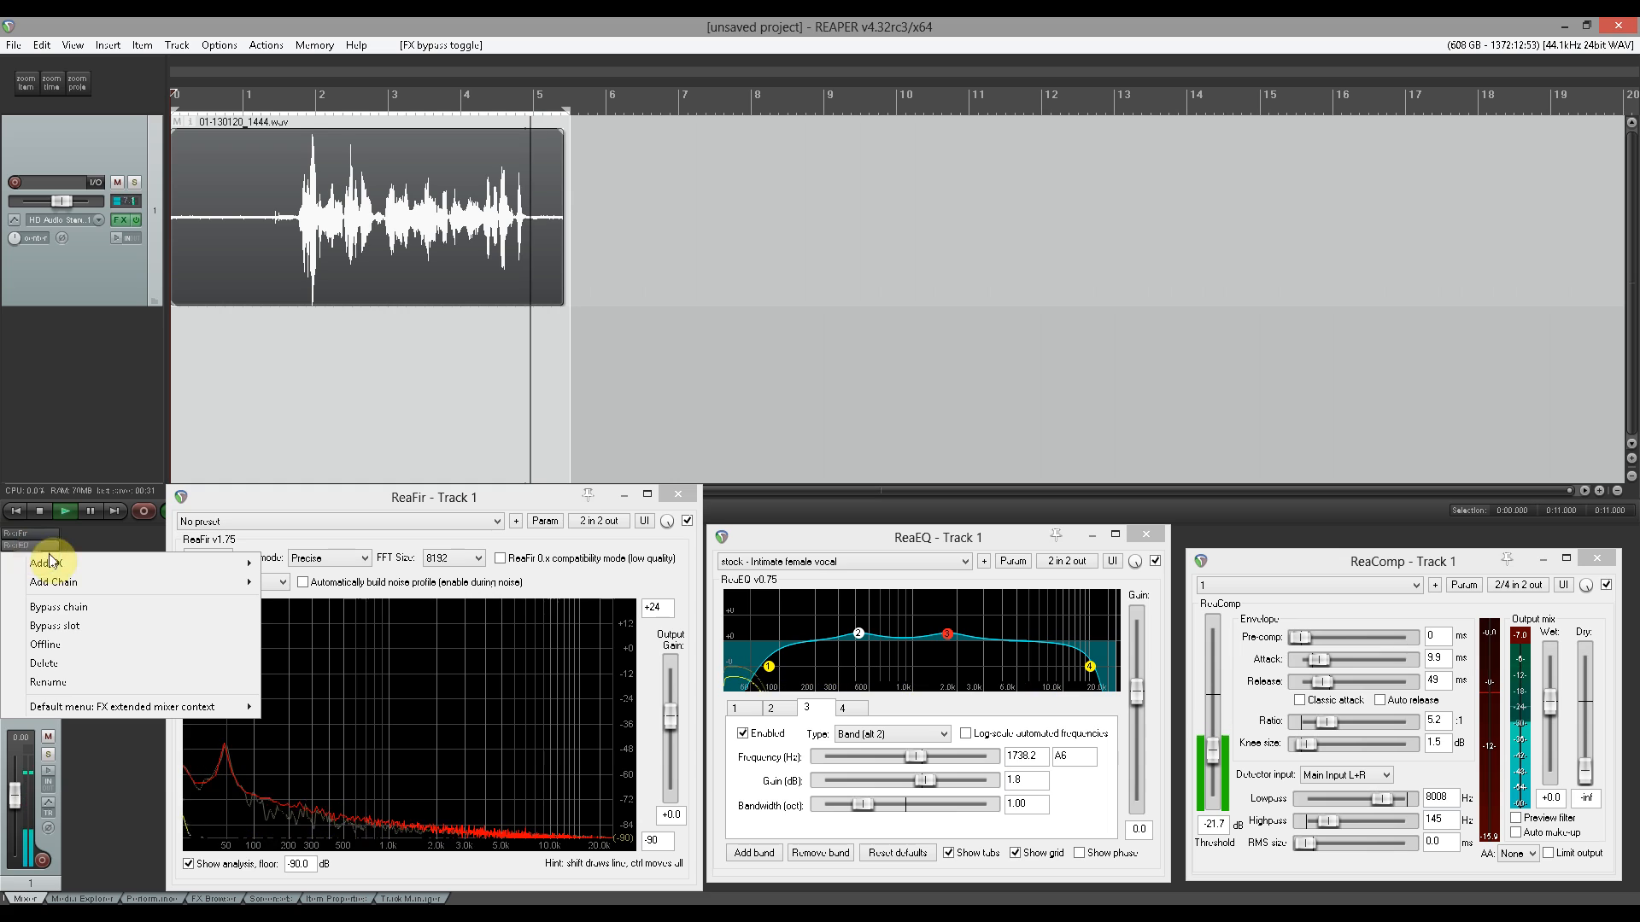
pyautogui.click(93, 611)
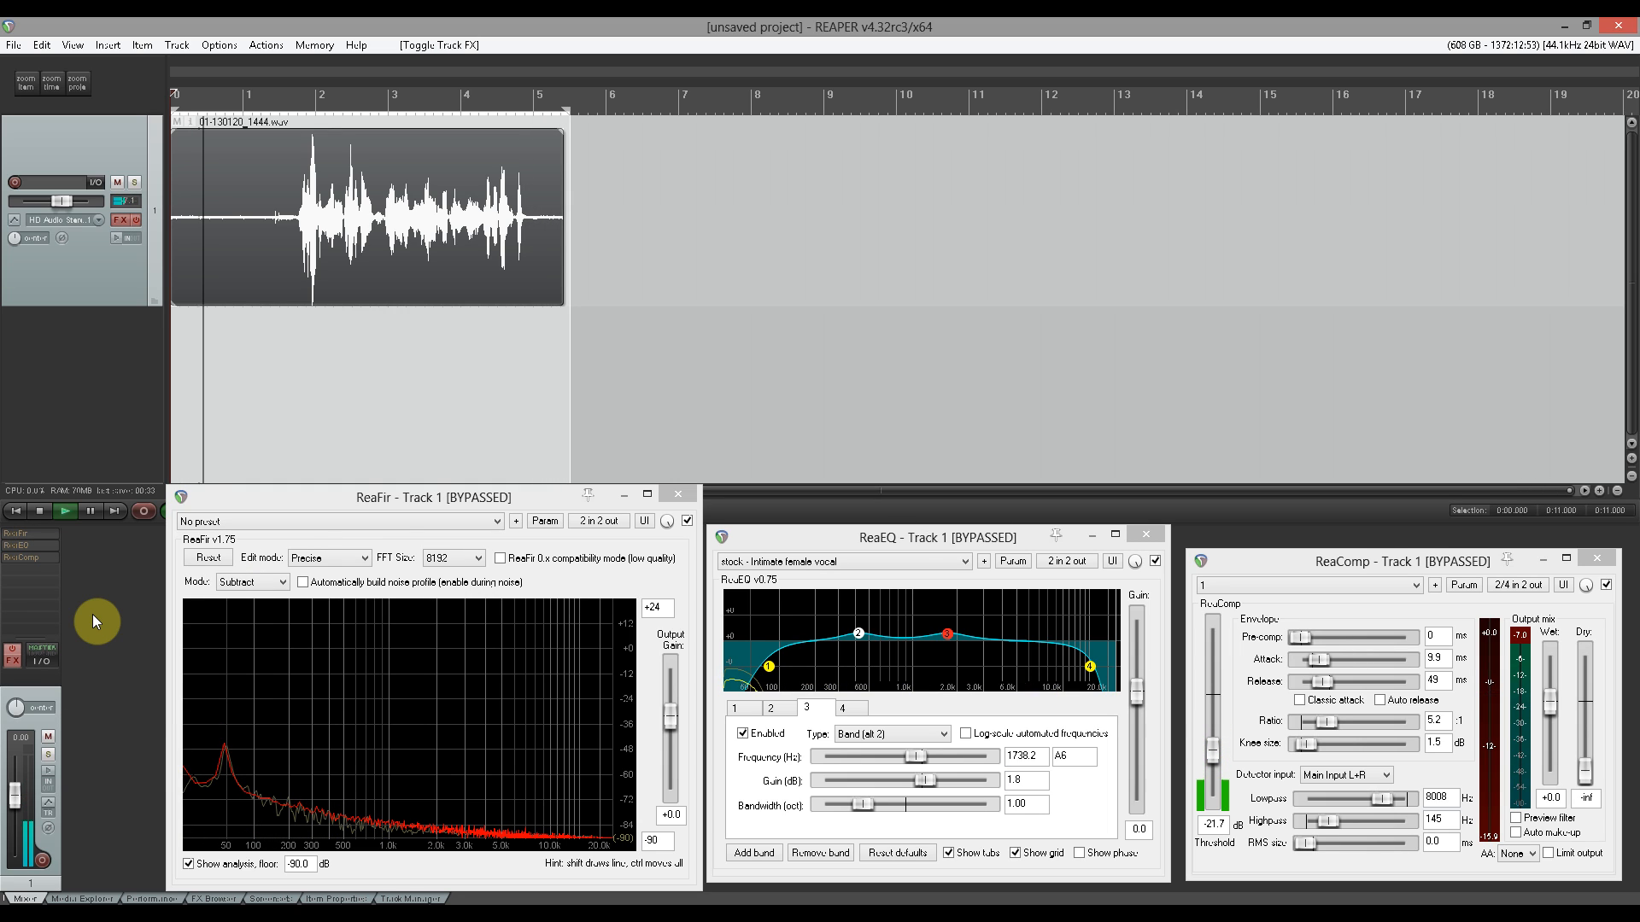